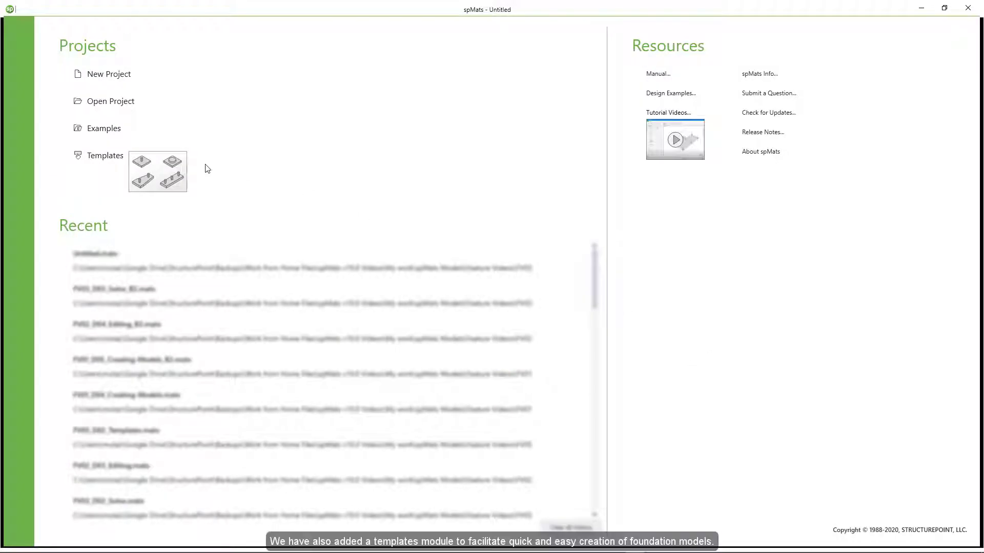
Browse the Mat, Pile Supported, Tank and Equipment Foundations templates, then close the picker without choosing one.
click(174, 167)
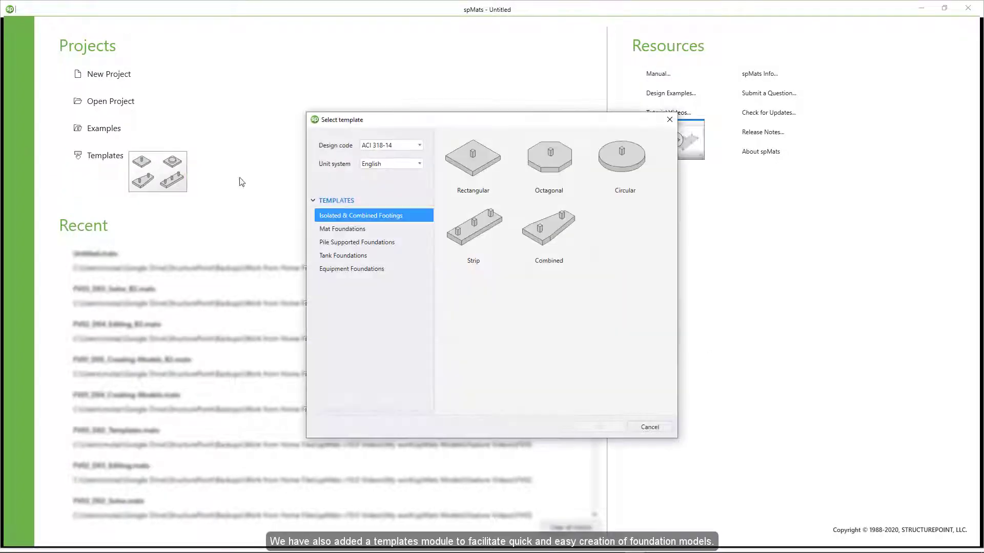
click(398, 227)
click(410, 244)
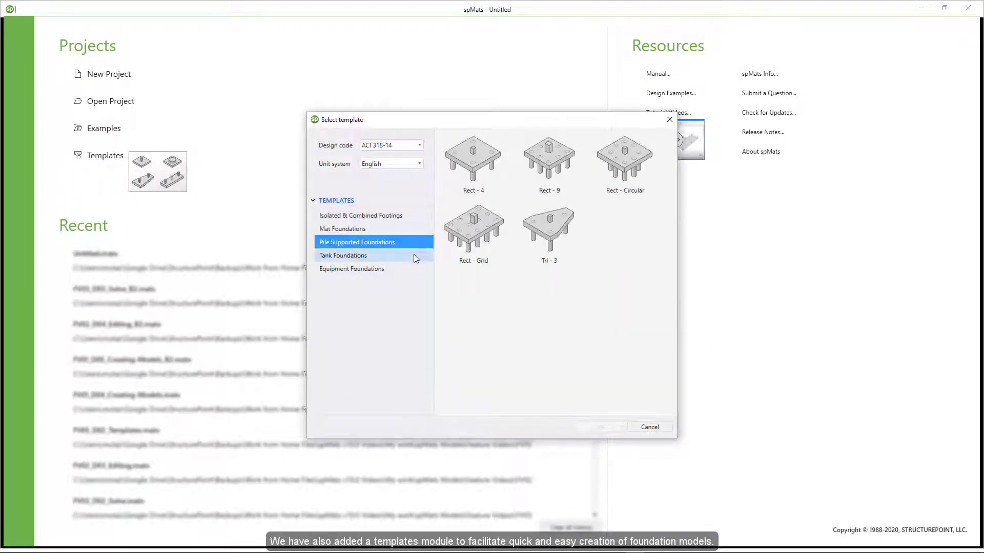
click(414, 255)
click(417, 268)
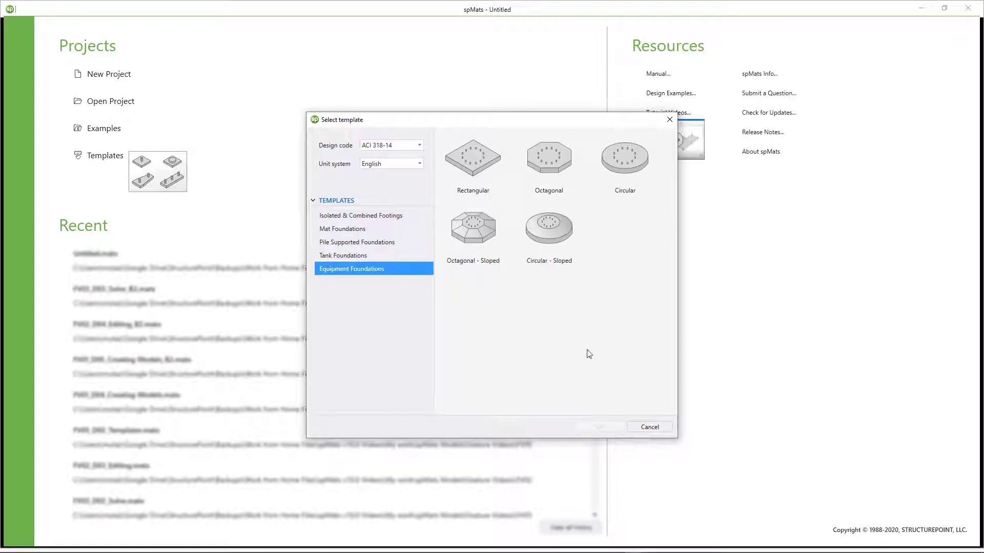
click(649, 426)
Start a new blank project with the background grid hidden and bring up the Grid settings.
click(124, 75)
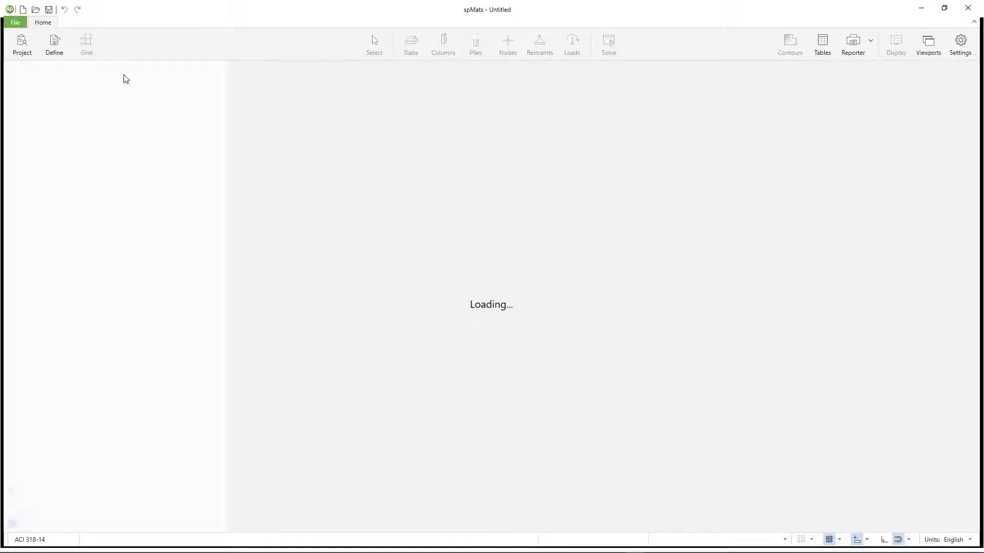
click(828, 538)
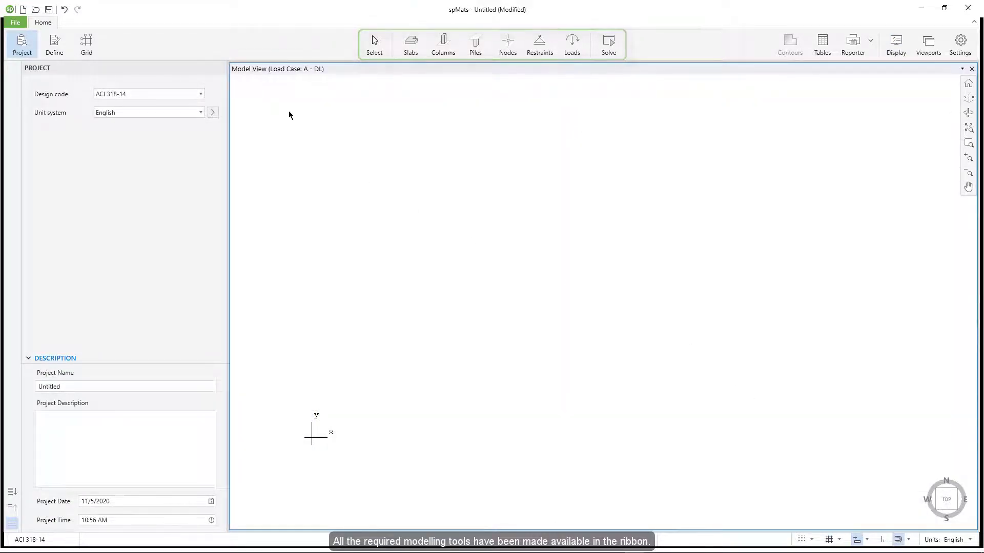
click(95, 40)
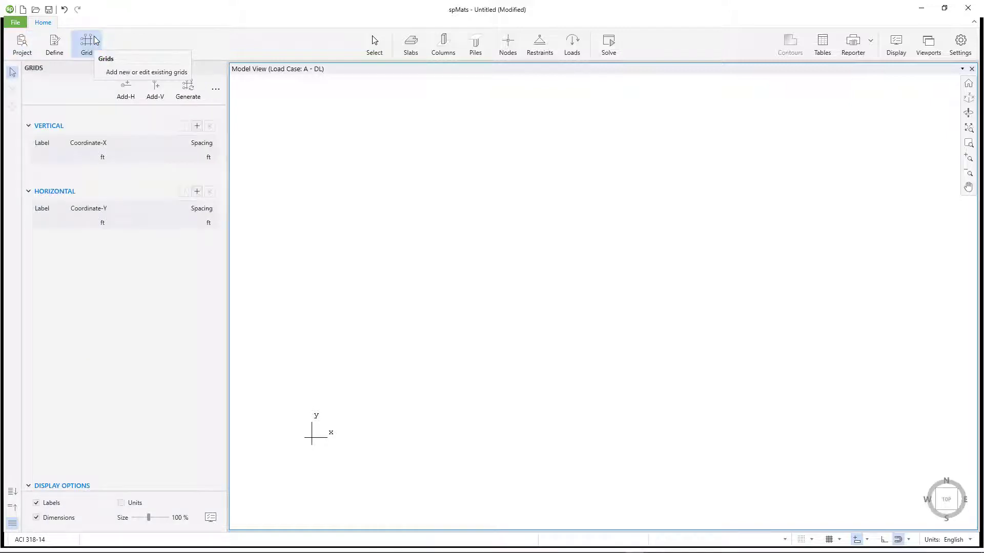
Generate grid lines 1–3 at 2x24 ft X spacing and A–C at 20 20 ft Y spacing.
click(199, 86)
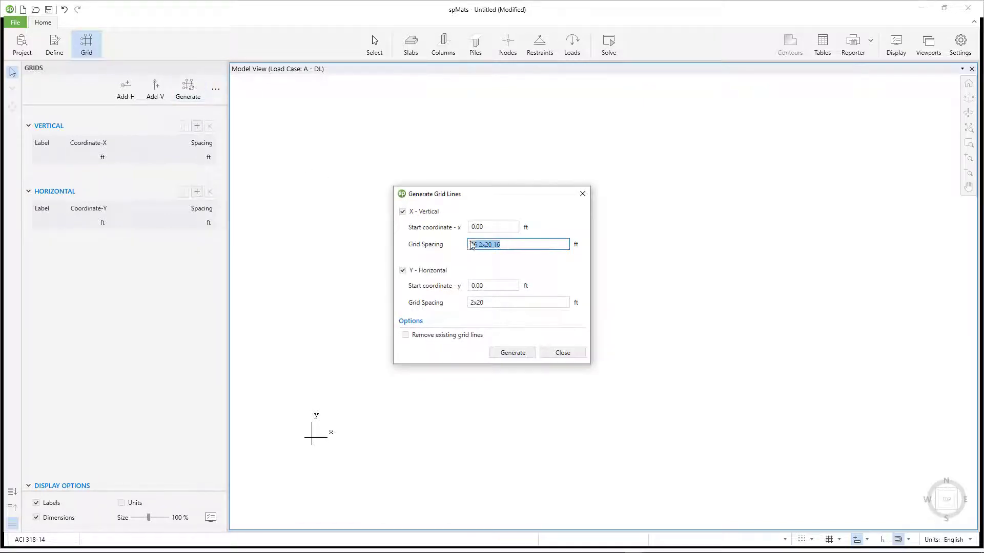
text(2x24)
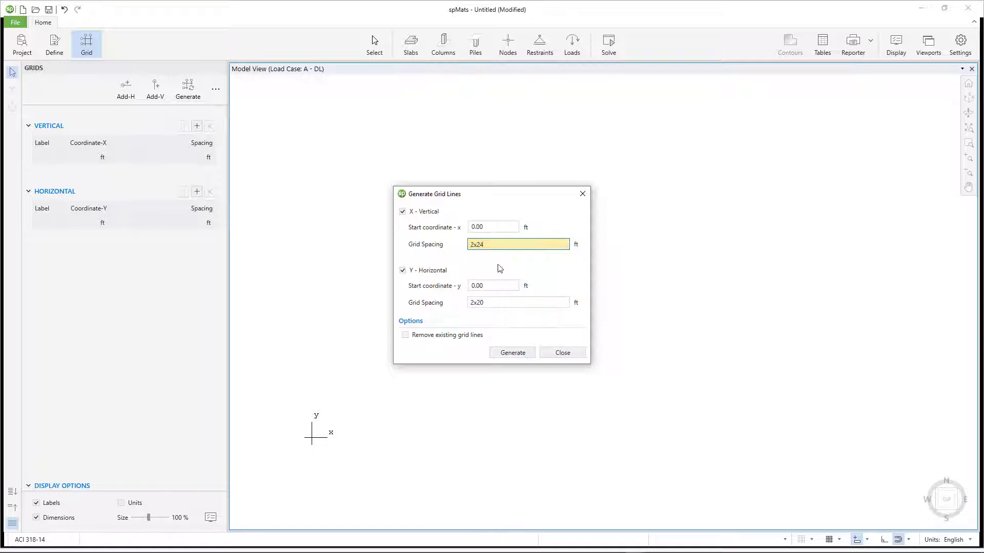
click(498, 307)
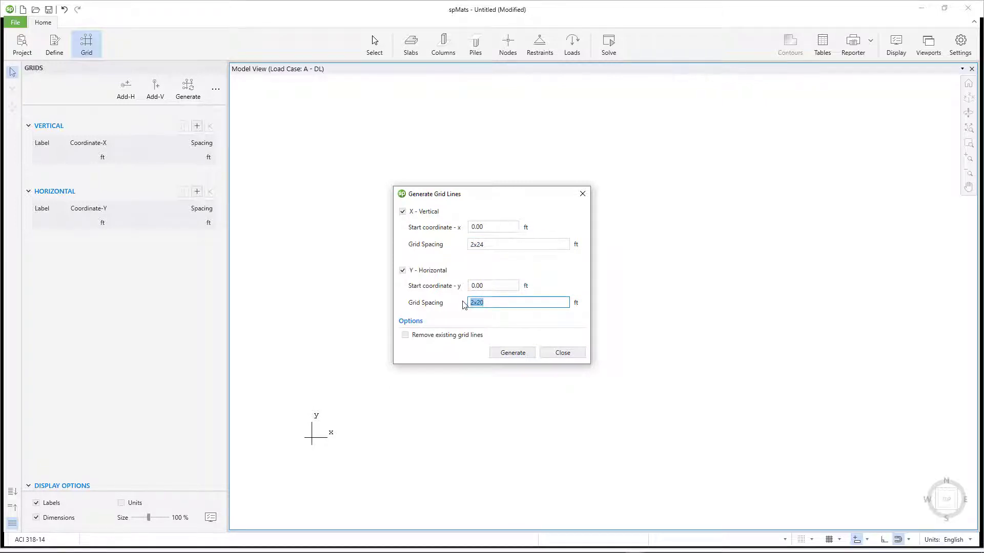
text(20)
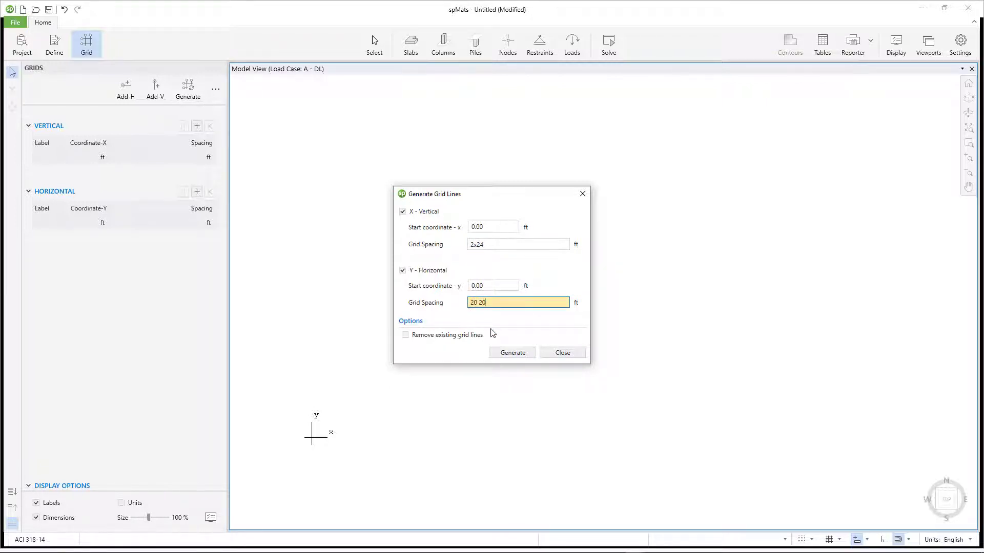
click(512, 352)
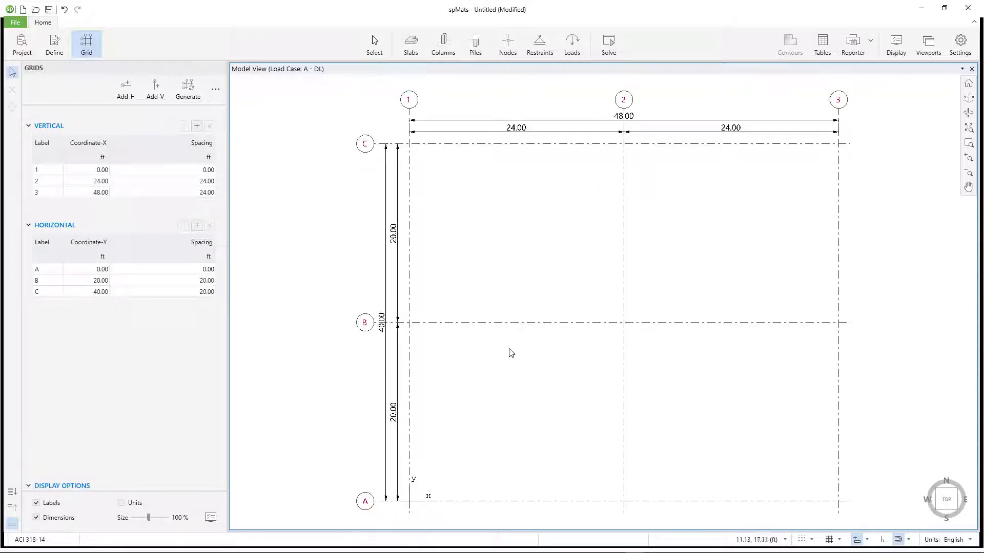
Draw the L-shaped Mat18 polygon slab through grid points A1, C1, C2, B2, B3 and A3.
click(422, 48)
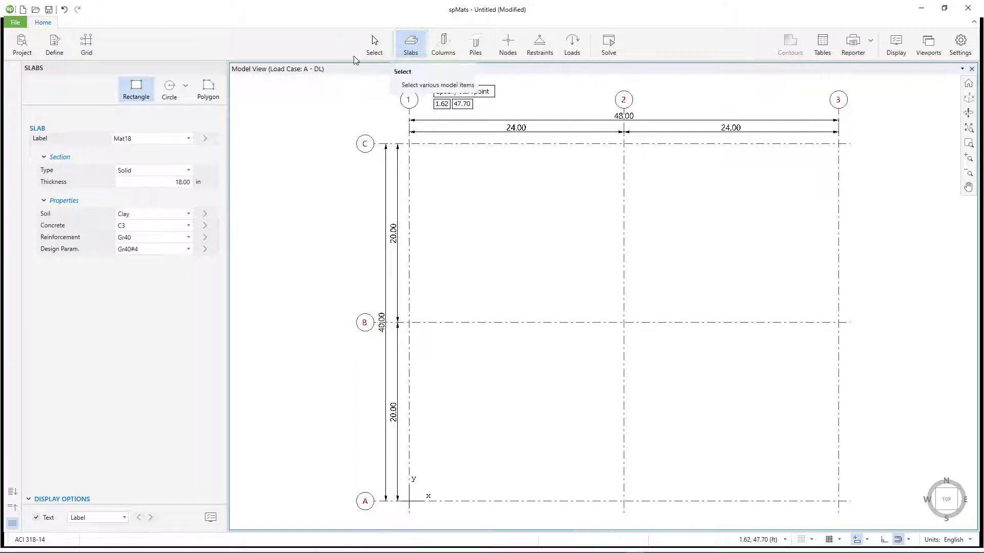
click(221, 93)
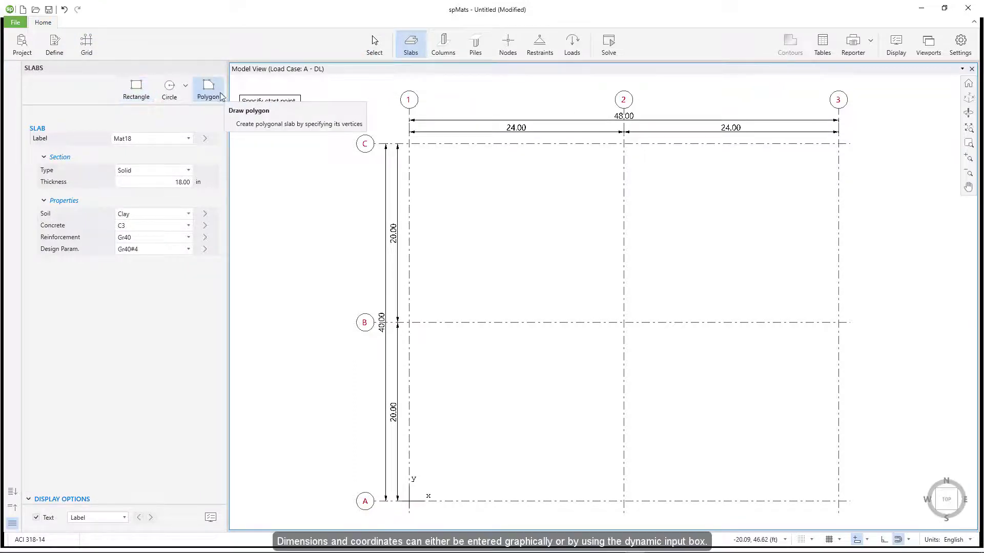
click(410, 500)
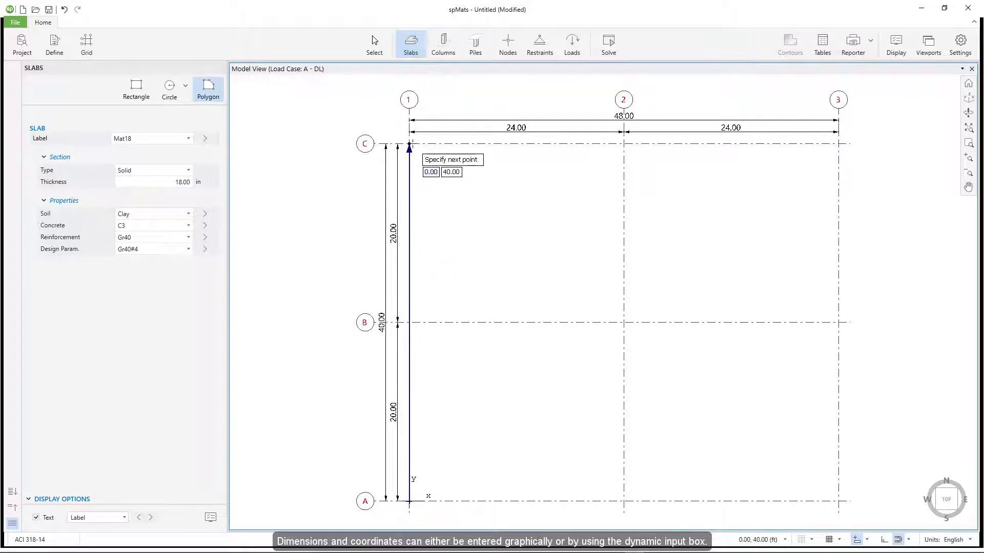
click(409, 144)
click(623, 144)
click(624, 323)
click(838, 323)
click(838, 501)
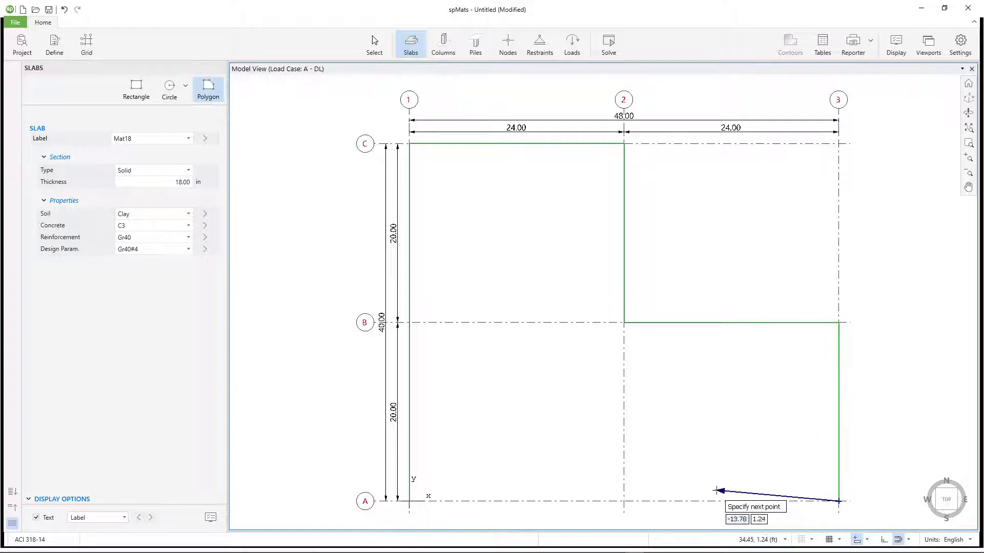
key(Return)
right_click(687, 284)
key(Escape)
key(Escape)
Delete the L-shaped slab, then undo the deletion to restore it.
click(710, 347)
key(Delete)
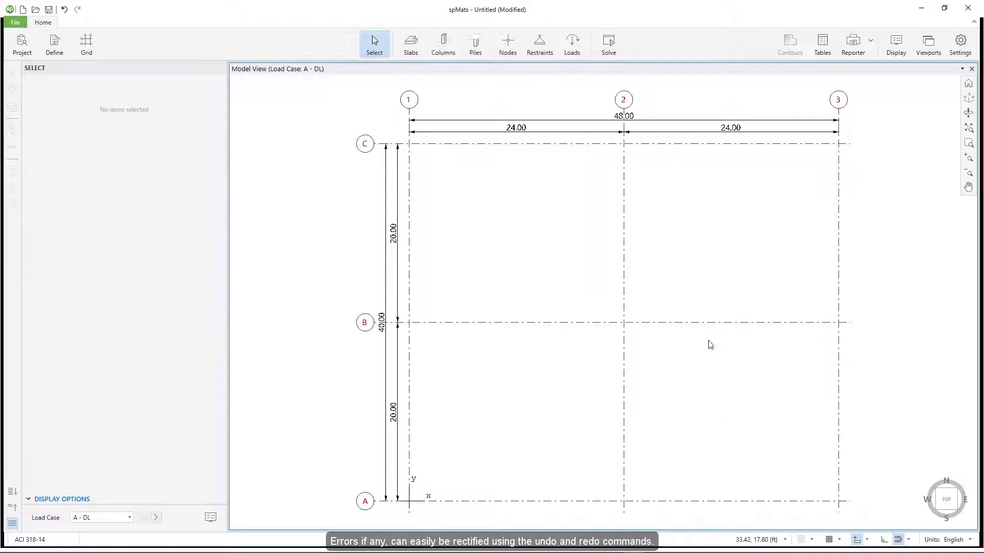
right_click(706, 284)
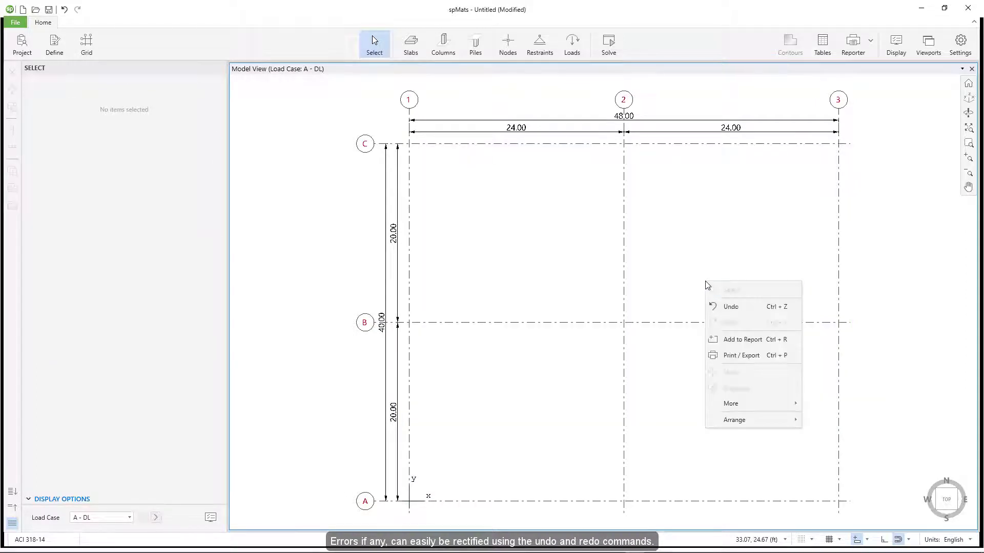
click(720, 307)
Change the L-shaped slab's soil type to Sand.
click(710, 346)
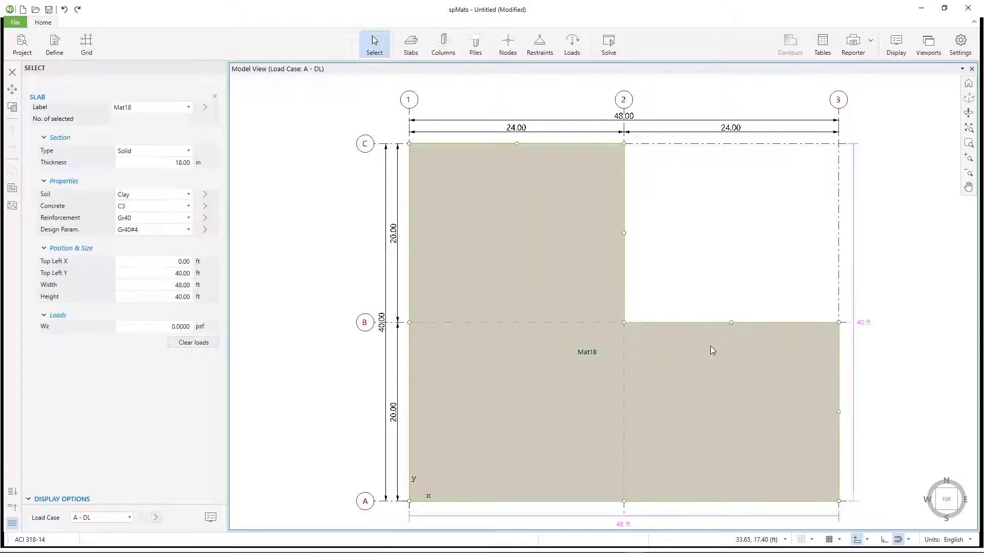
click(184, 195)
click(154, 229)
Offset the slab 4 ft outward on every edge, making it 56 by 48 ft.
click(298, 231)
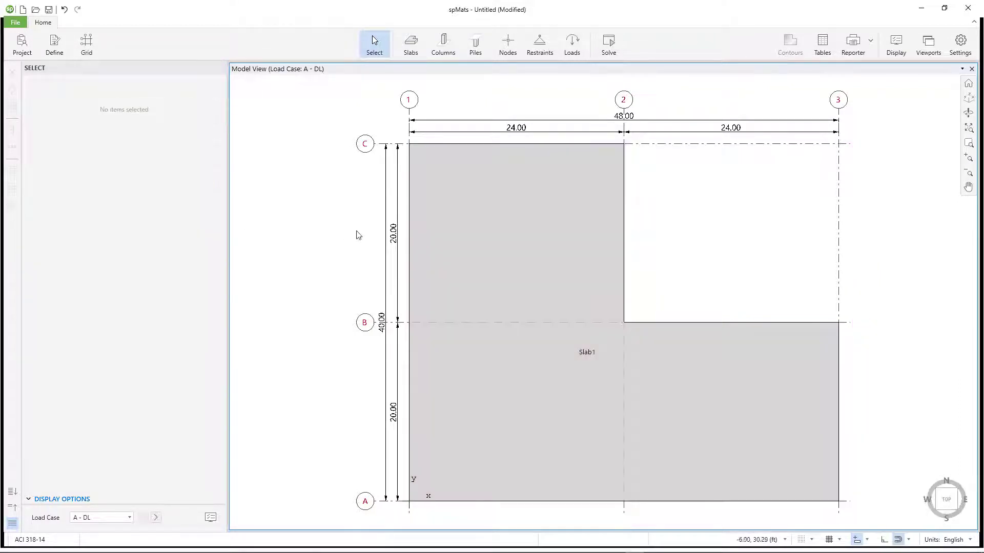
scroll(358, 236, down, 1)
click(503, 257)
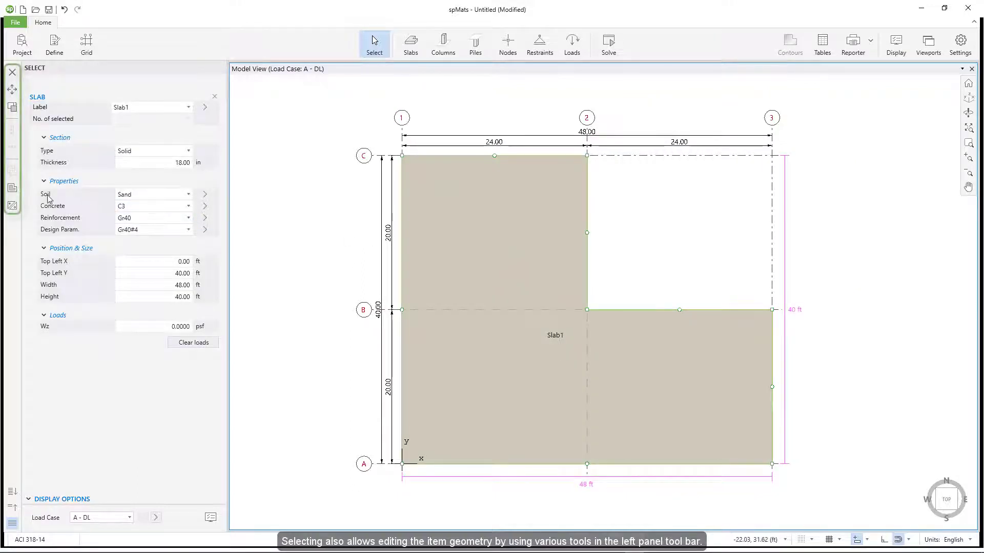
click(17, 190)
text(4)
key(Return)
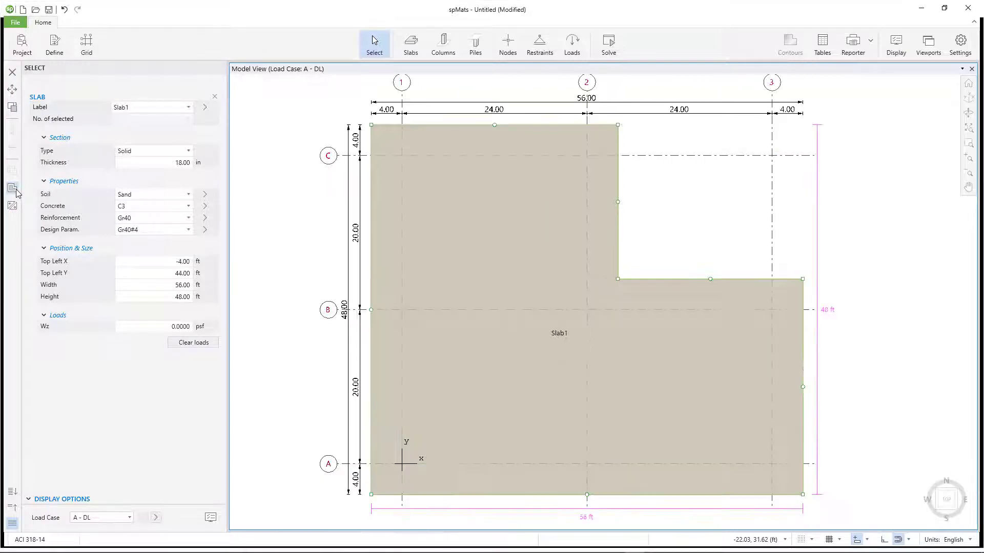
Place columns at every grid intersection over the slab, then delete the extra column at C3.
click(283, 174)
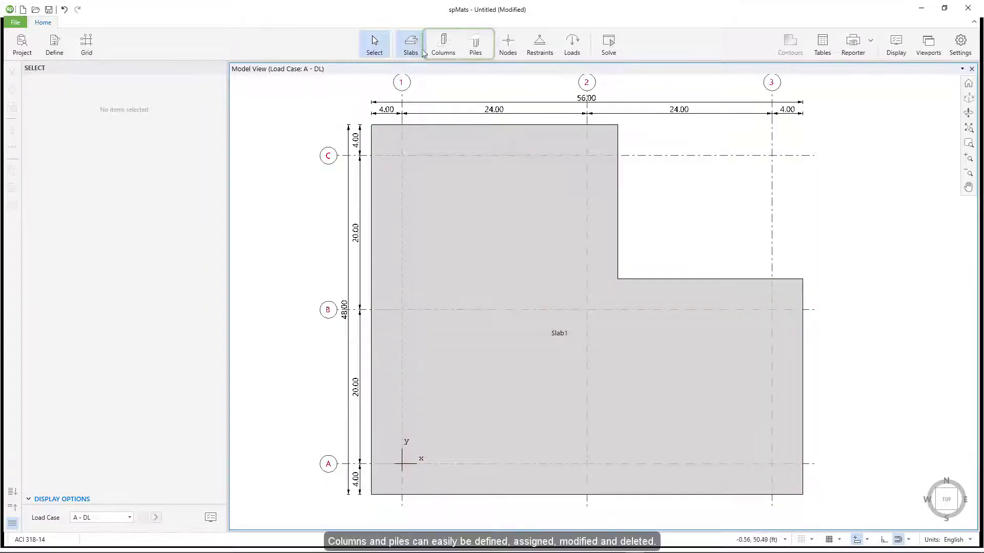
click(439, 45)
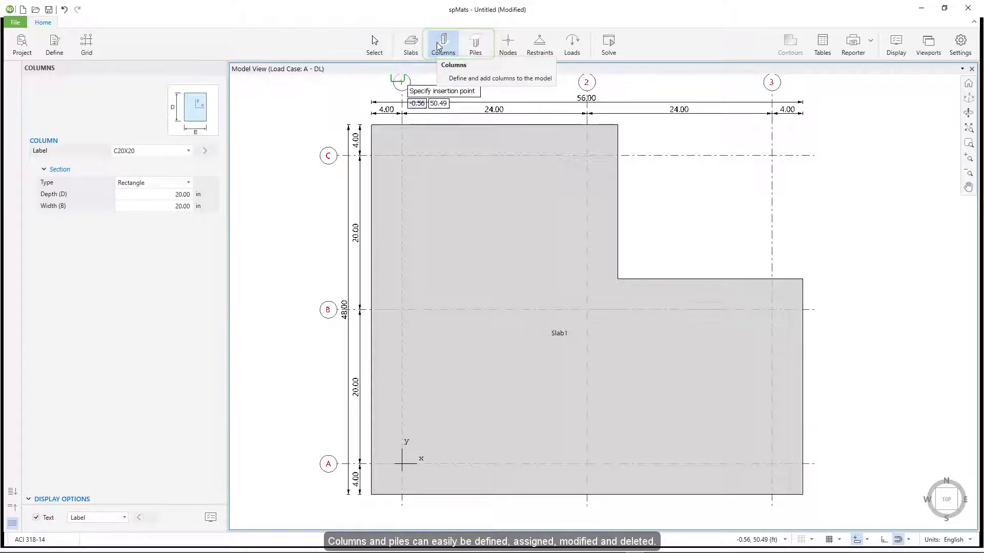
drag(392, 141, 794, 476)
right_click(719, 236)
click(743, 248)
click(776, 161)
key(Delete)
Set the centre B2 column to 30 in depth and 40 in width, then view the model in 3D.
click(587, 310)
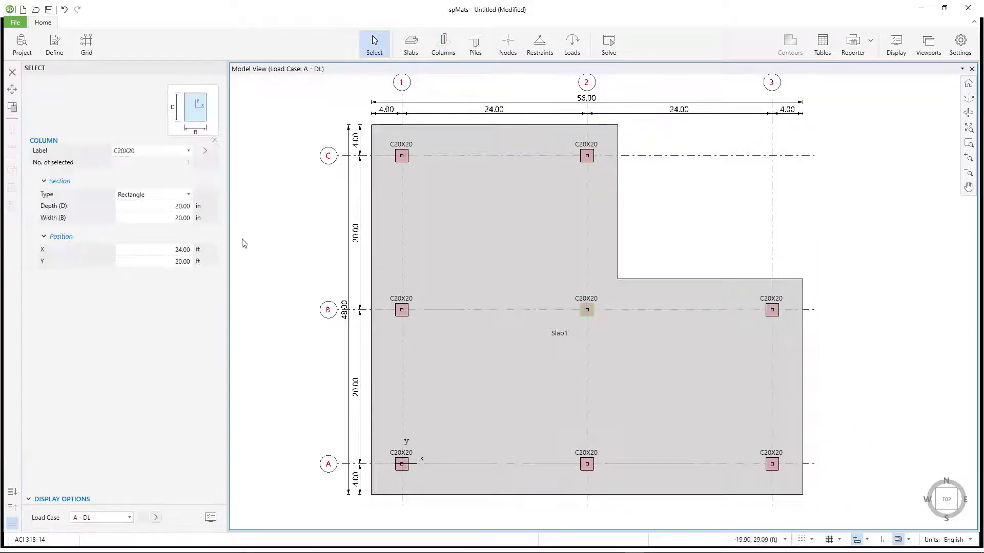
click(151, 207)
text(30)
key(Return)
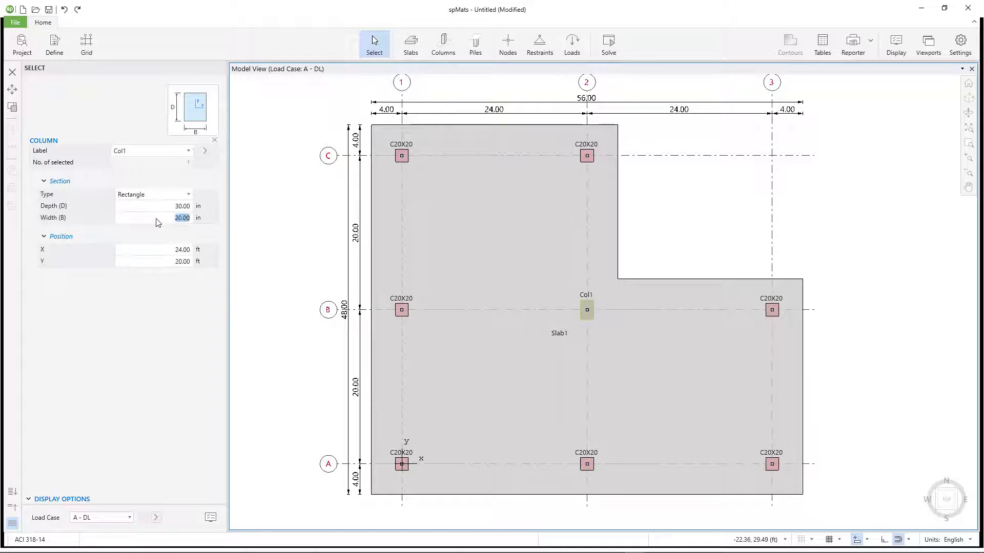
text(40)
key(Return)
click(301, 226)
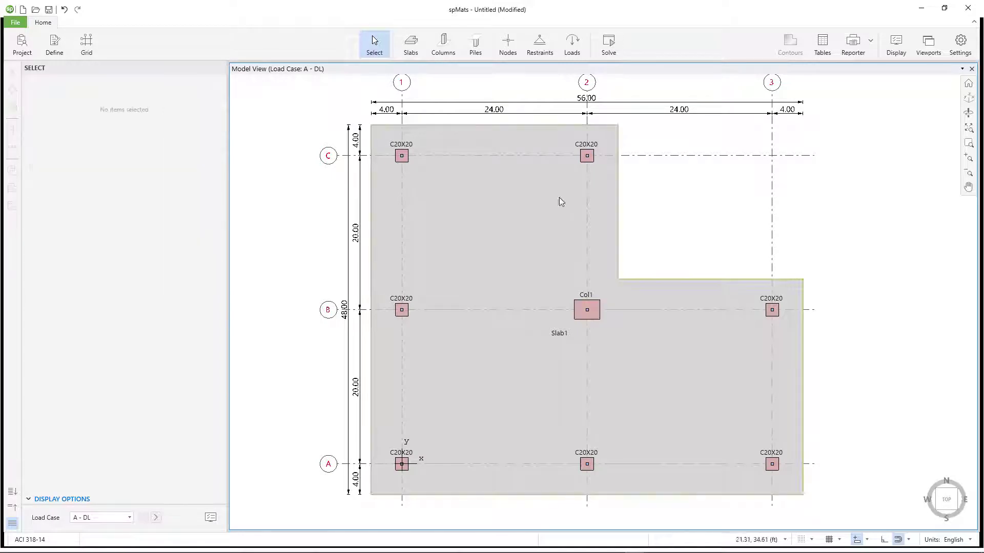
click(968, 99)
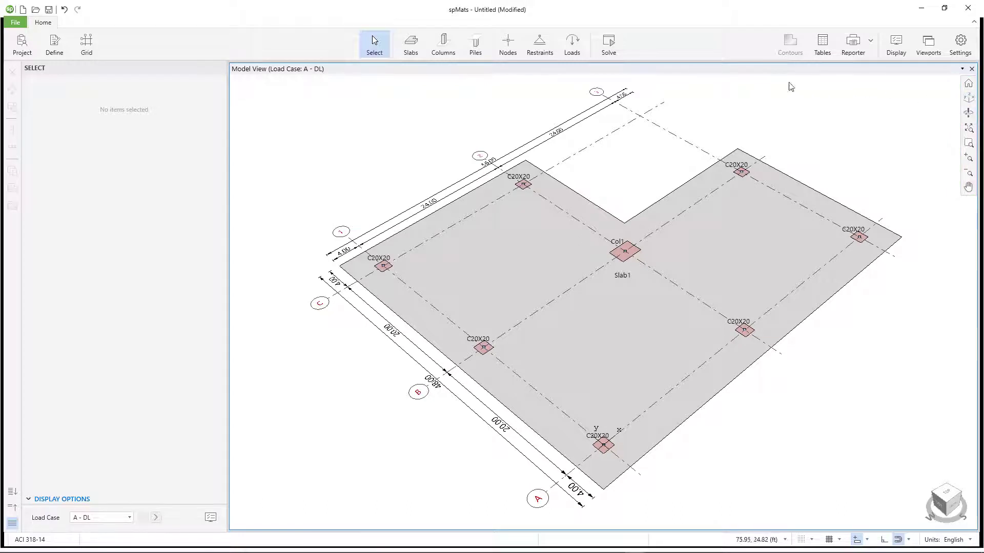
Apply a -40 kip Pz point load to all column nodes under load case A - DL.
click(577, 51)
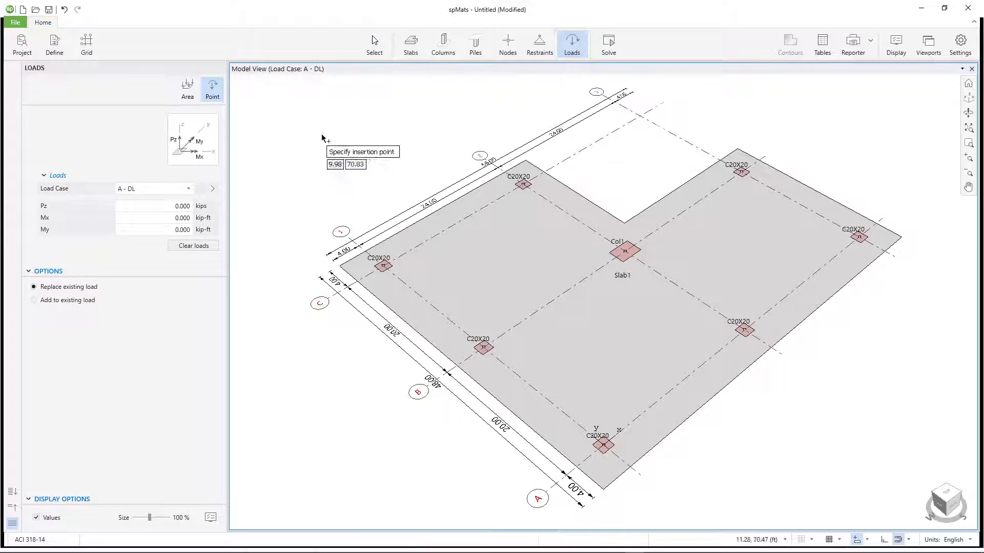
click(161, 206)
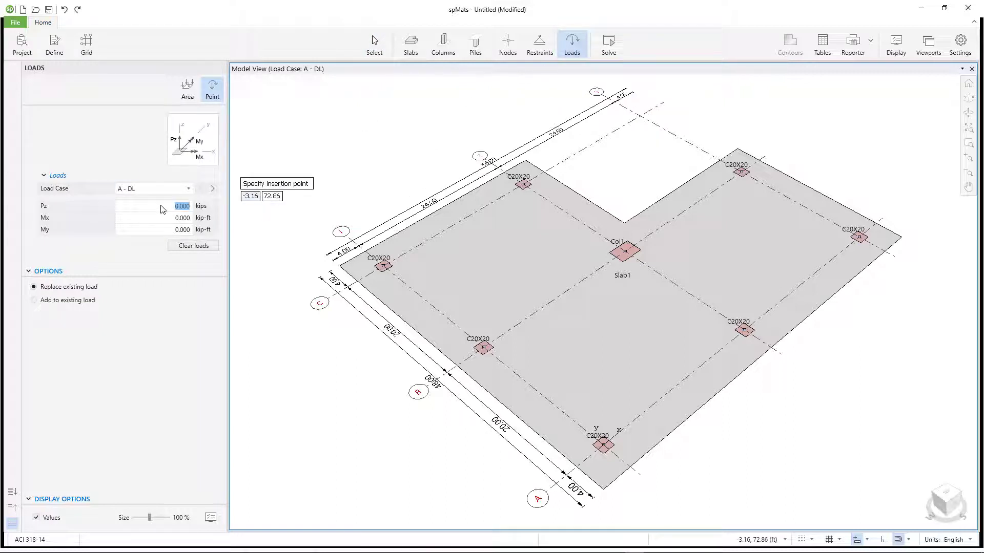
text(-40)
key(Return)
drag(317, 90, 878, 464)
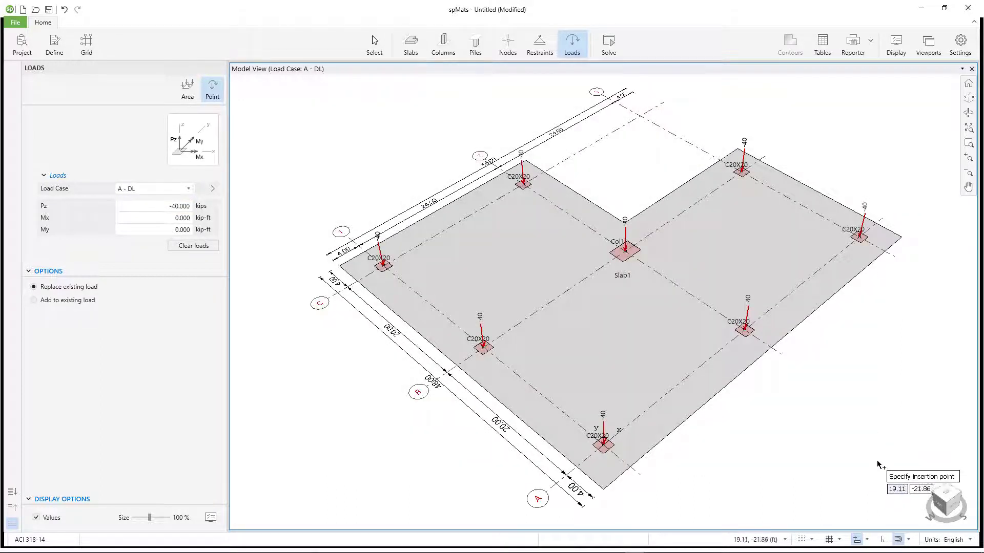
right_click(802, 363)
Give the centre node N5 an additional 50 kip-ft My moment.
click(823, 372)
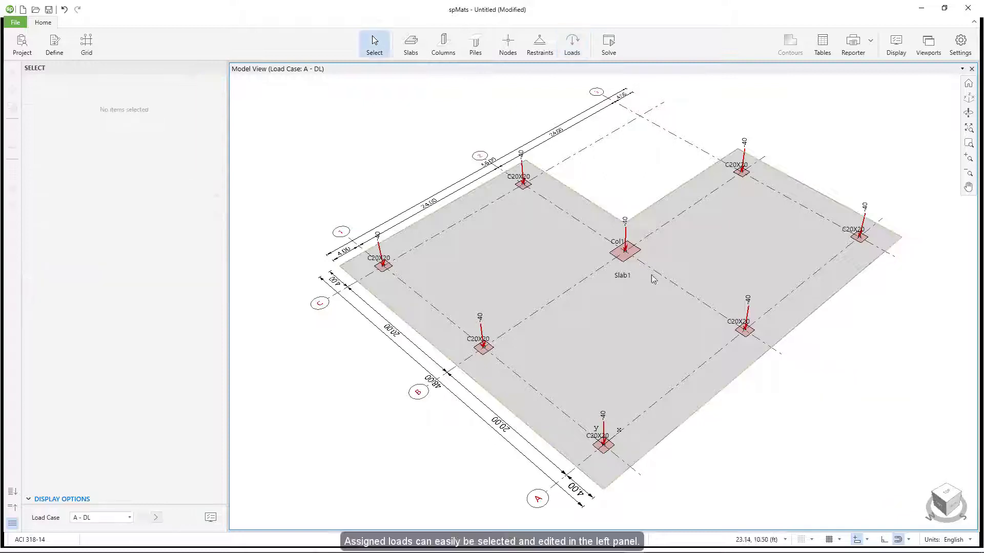
click(627, 256)
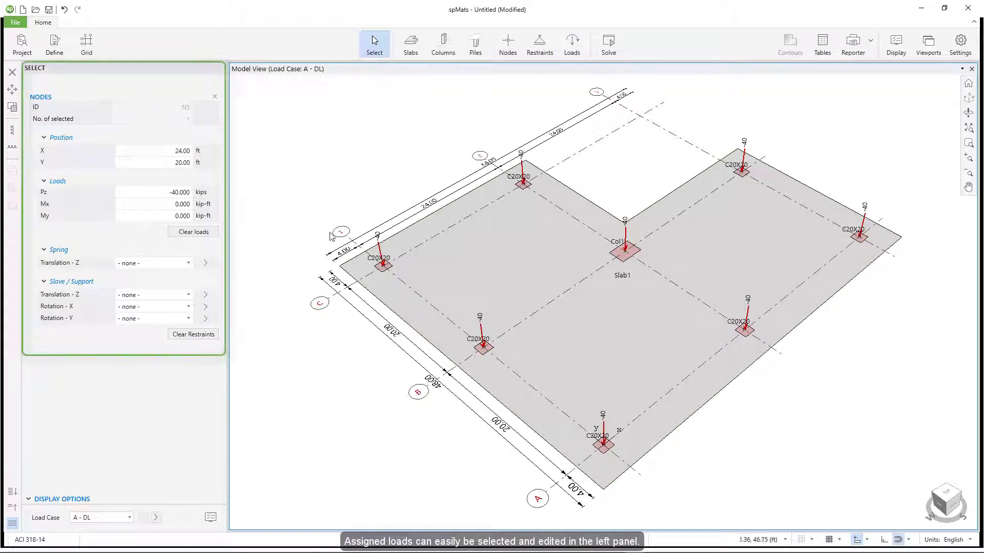
click(146, 217)
text(5)
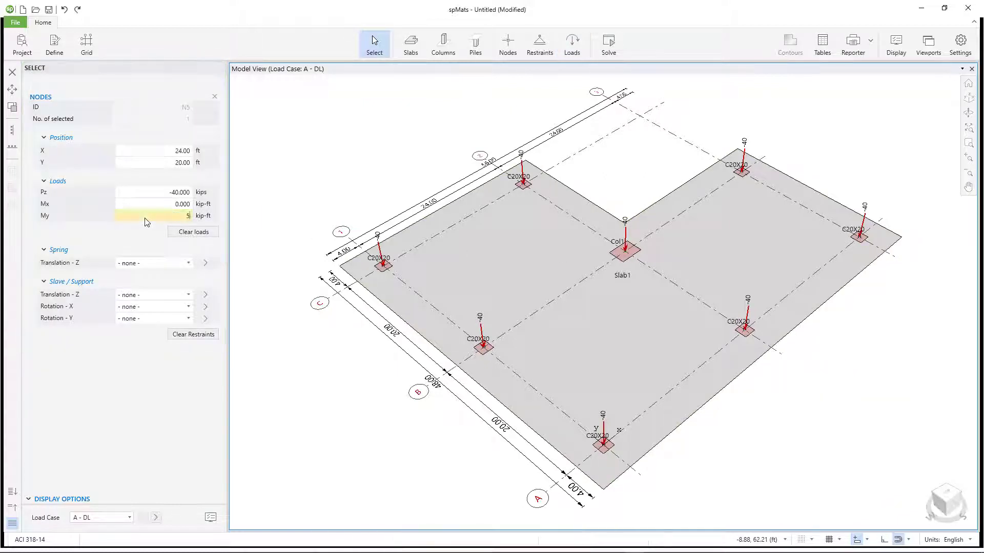
text(0)
key(Return)
click(328, 172)
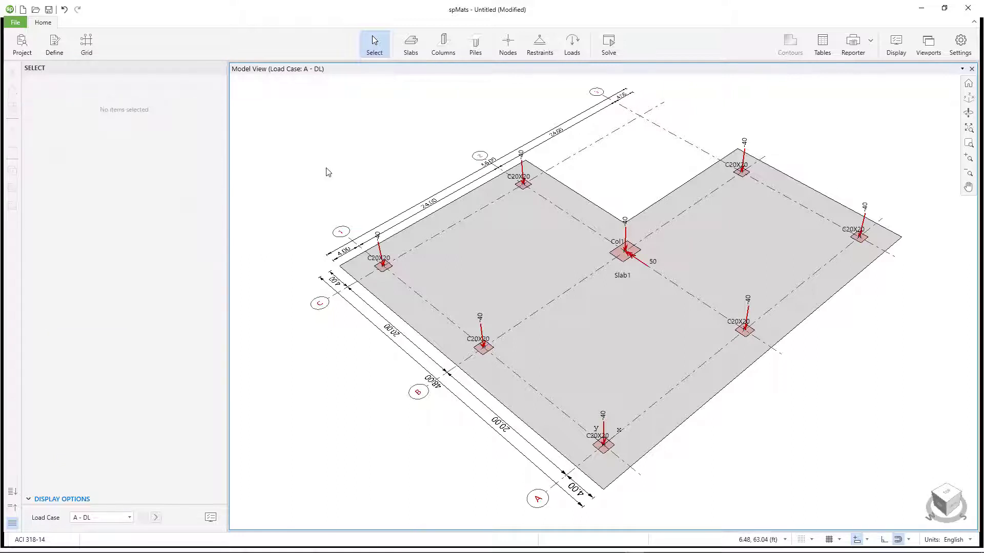
Apply a -25 psf Wz area load to the slab under load case B - LL.
click(573, 47)
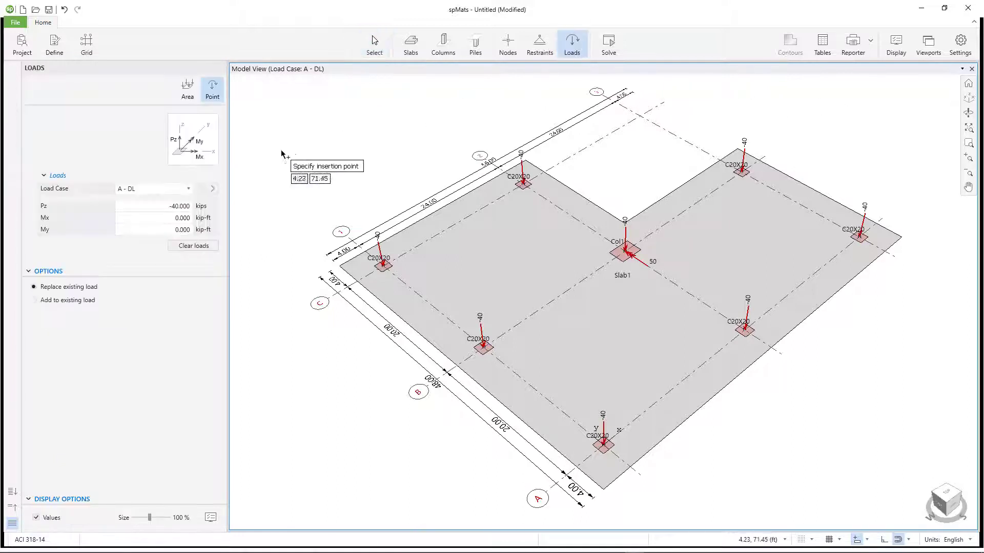
click(154, 188)
click(147, 212)
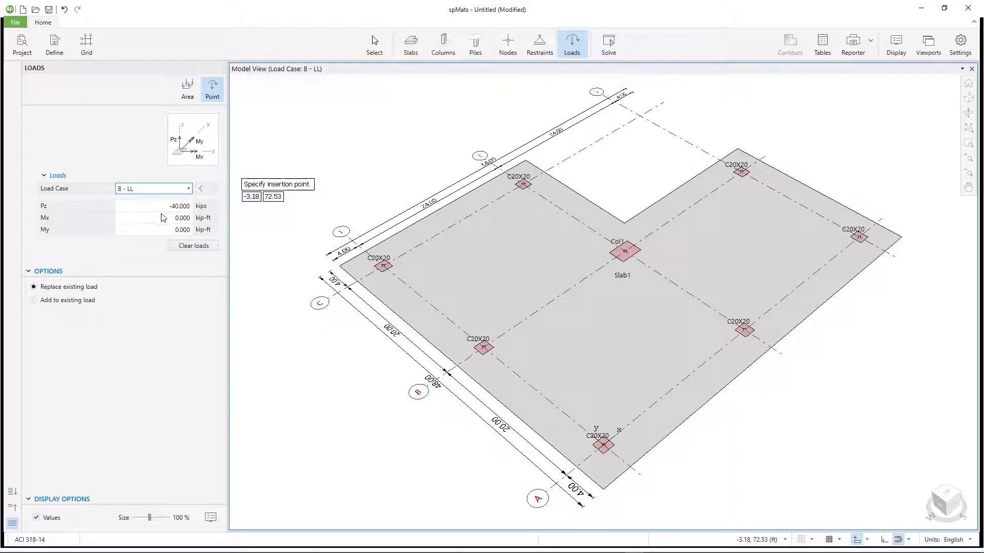
click(187, 93)
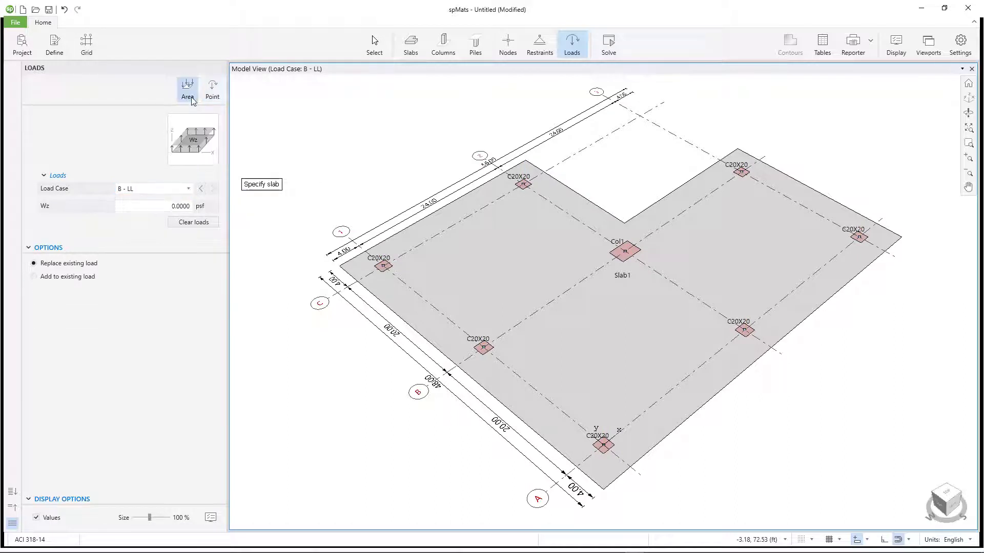
click(150, 207)
text(-25)
key(Return)
click(510, 236)
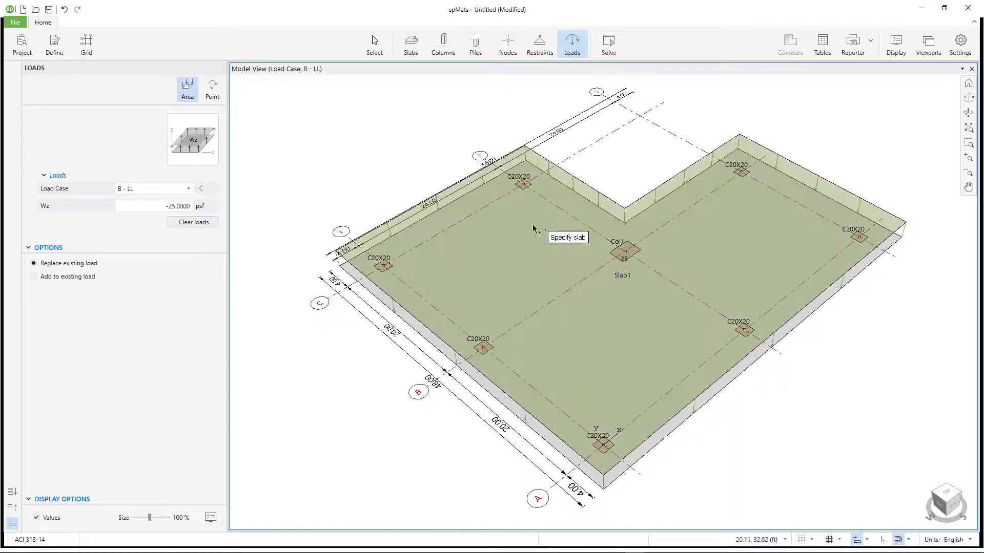
Compare B - LL and a 3D A - DL view in two vertical viewports, then keep only the A - DL view.
click(928, 48)
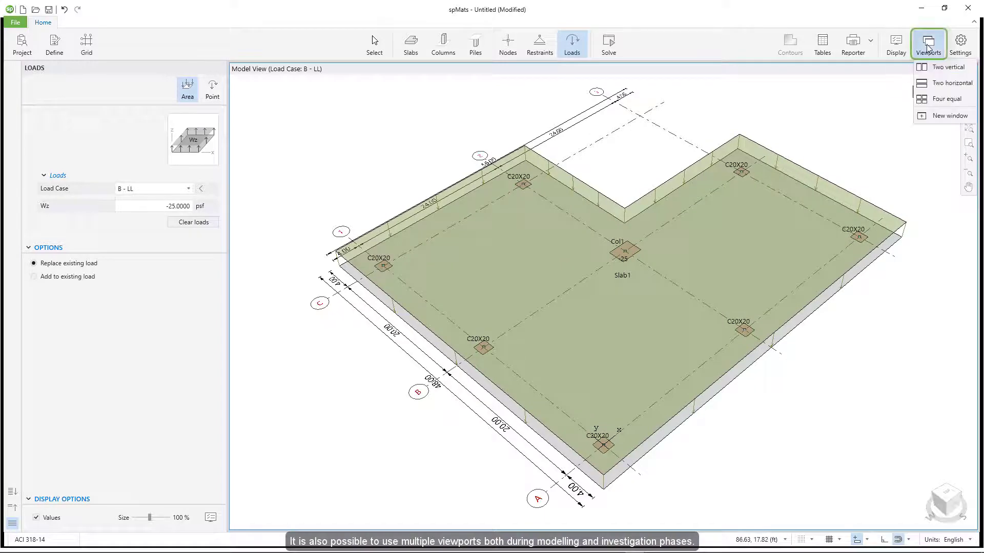
click(938, 69)
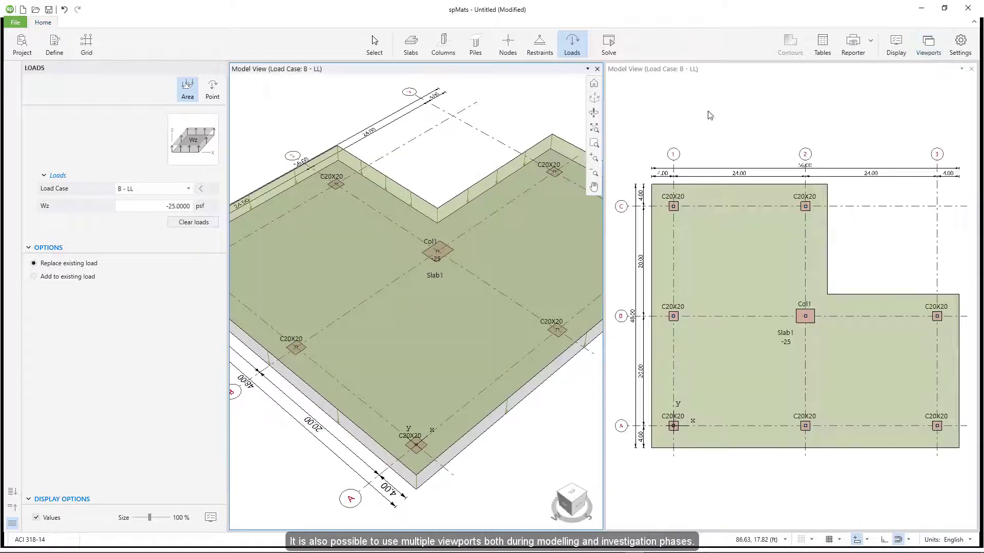
click(596, 98)
click(681, 130)
click(972, 104)
click(187, 188)
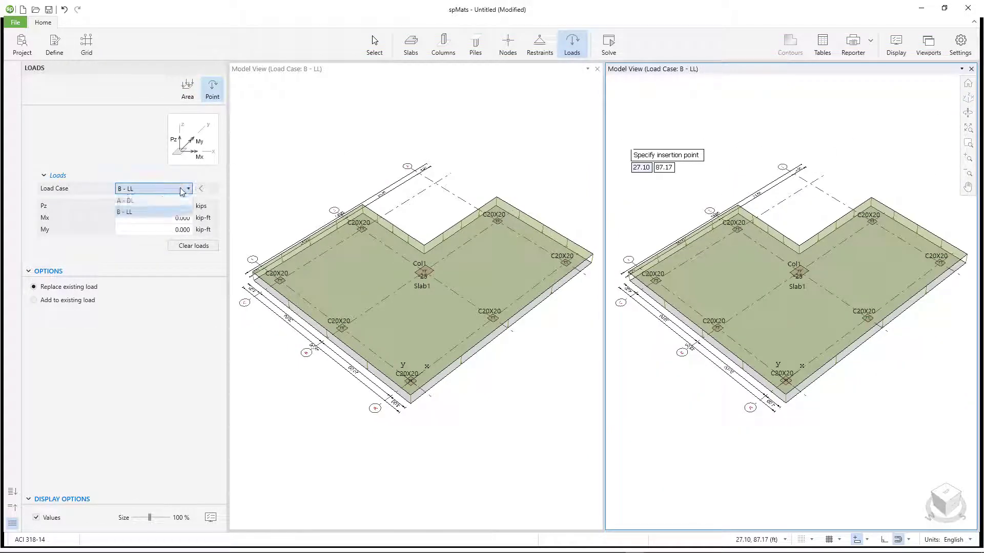
click(162, 202)
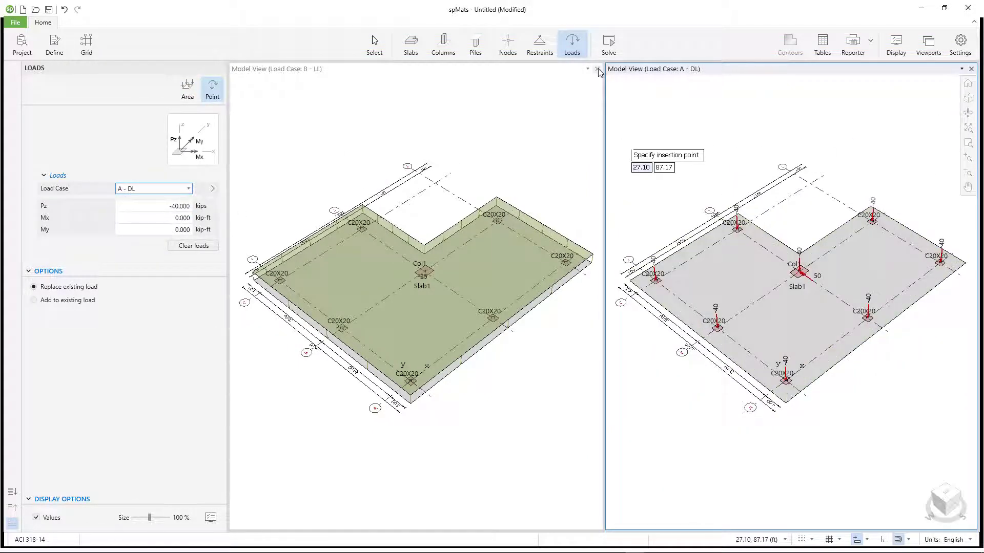
click(598, 69)
click(967, 99)
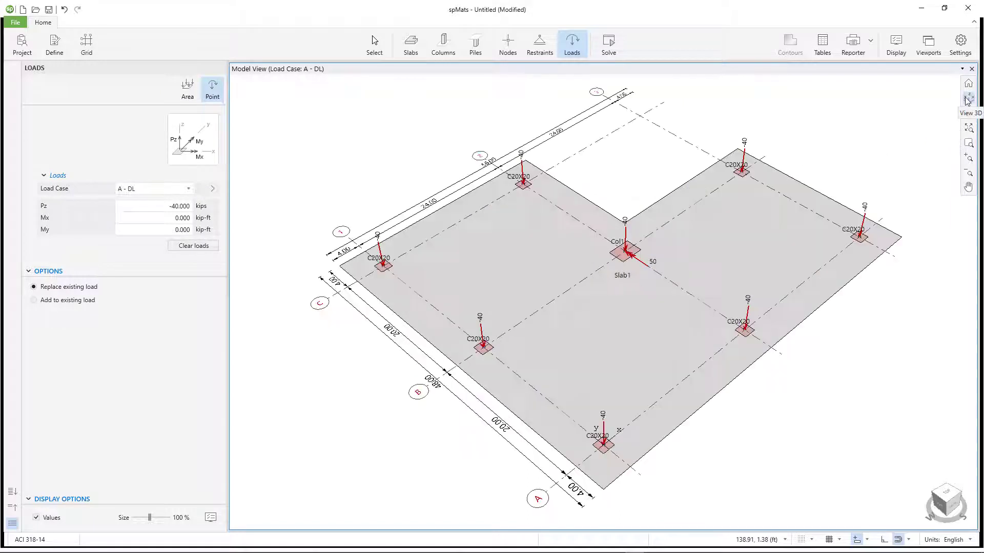
In the Display panel, uncheck Grid and check Extrude to render the slab and columns as solids.
click(902, 55)
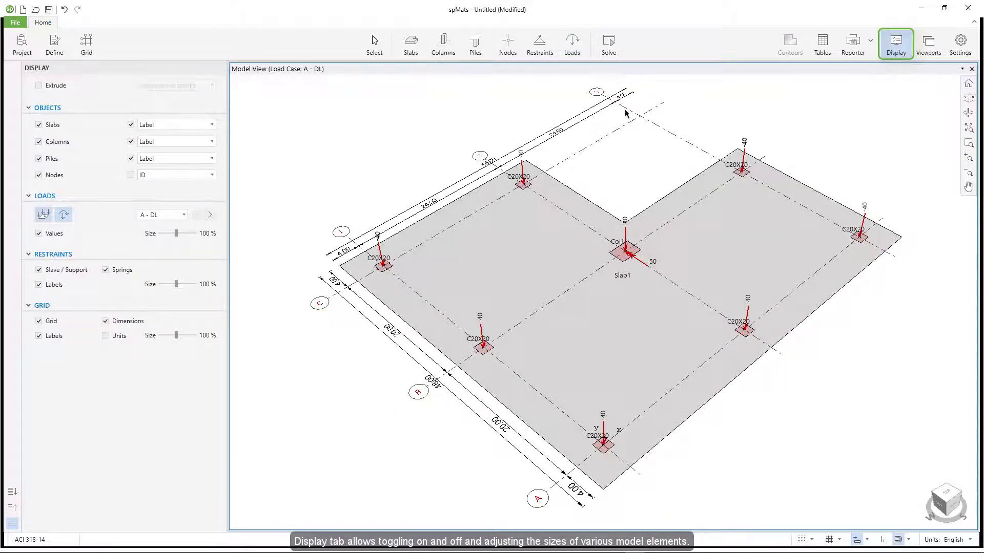
click(39, 321)
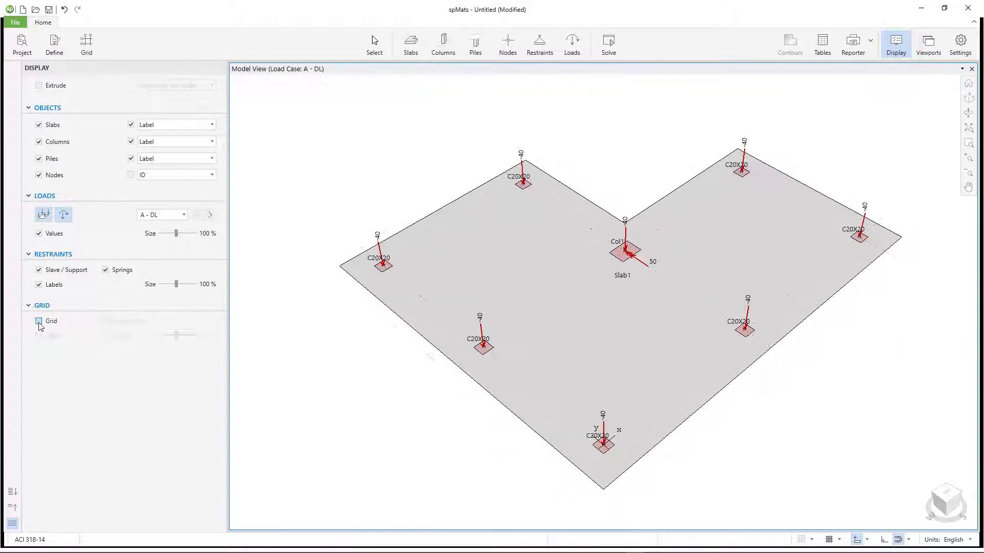
click(38, 86)
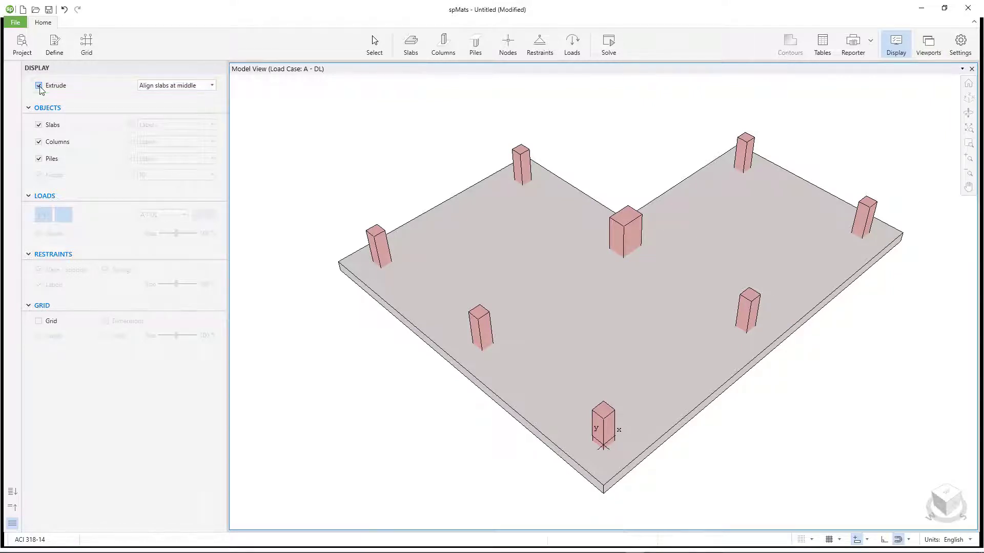
Solve the mat with a 1.00 ft maximum mesh size, giving 2208 elements.
click(622, 50)
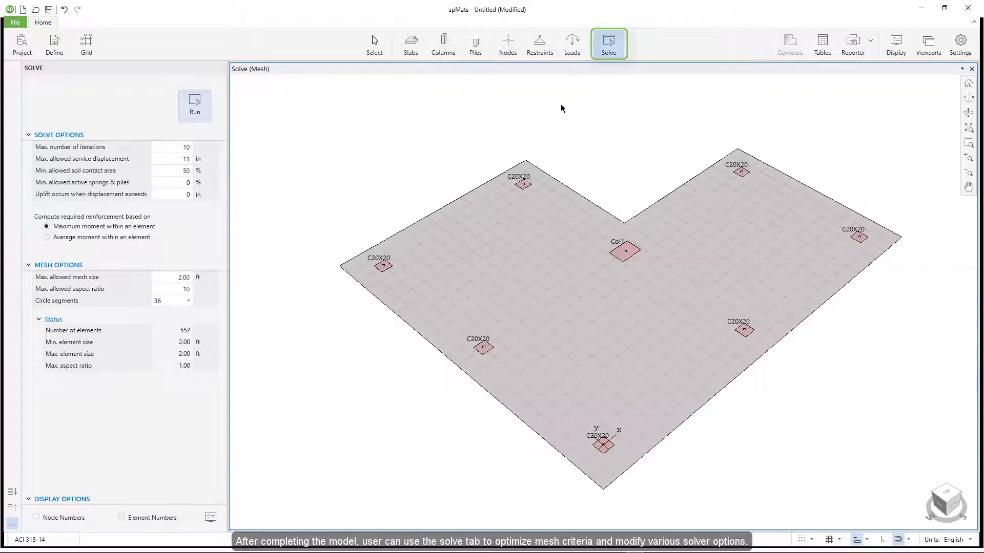
click(169, 279)
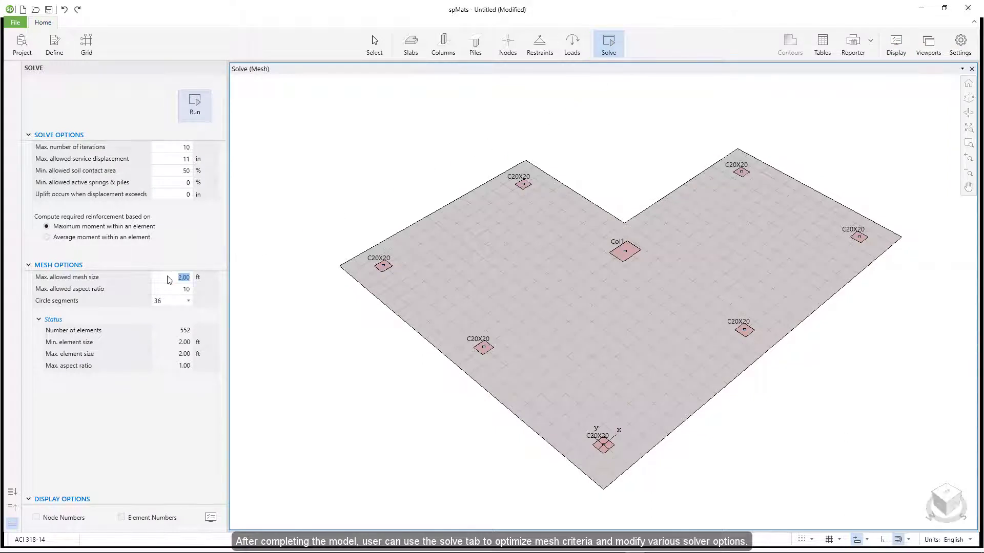
key(Return)
click(204, 115)
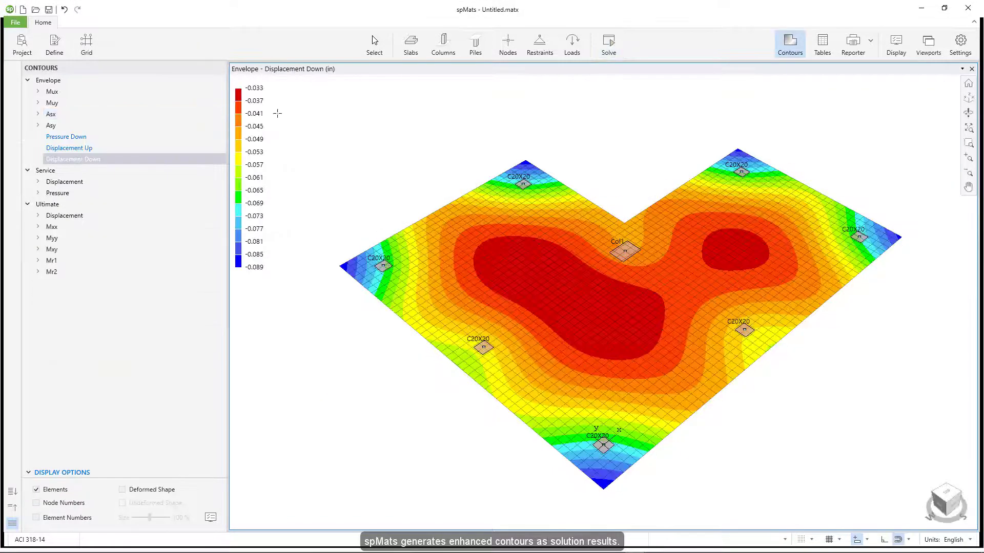
Show Mxx U1 and Myy U1 moment contours in plan, then the downward displacement envelope in 3D.
click(970, 88)
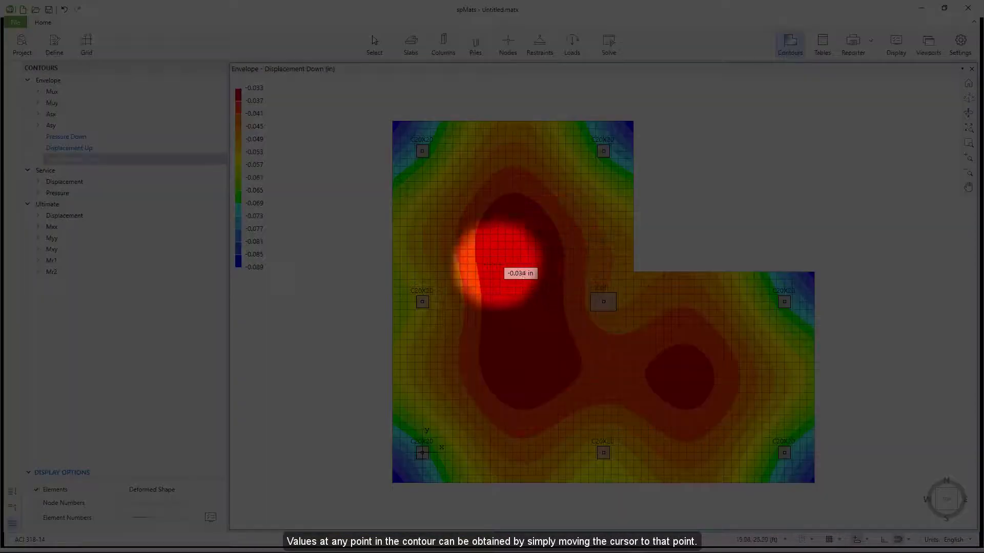
mouse_move(461, 250)
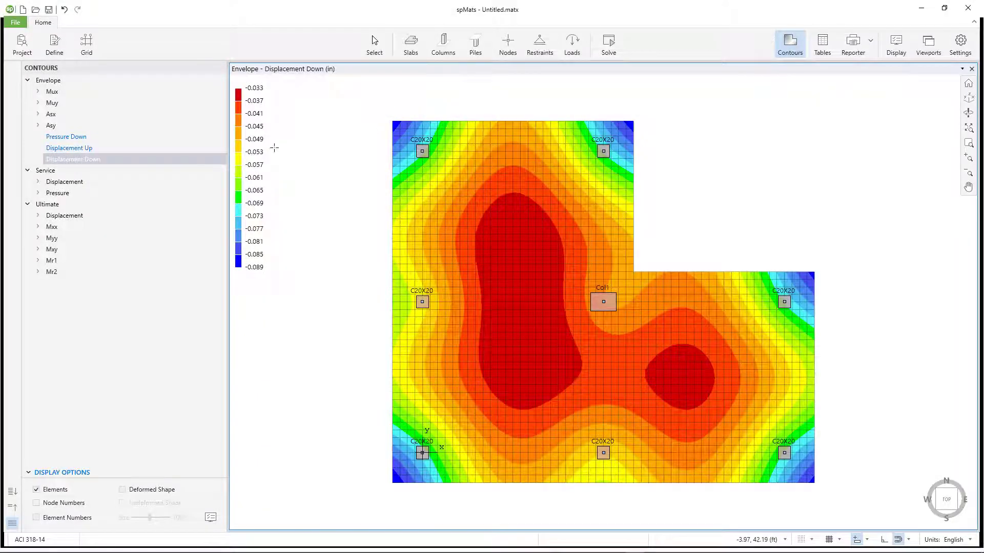
click(38, 227)
click(61, 237)
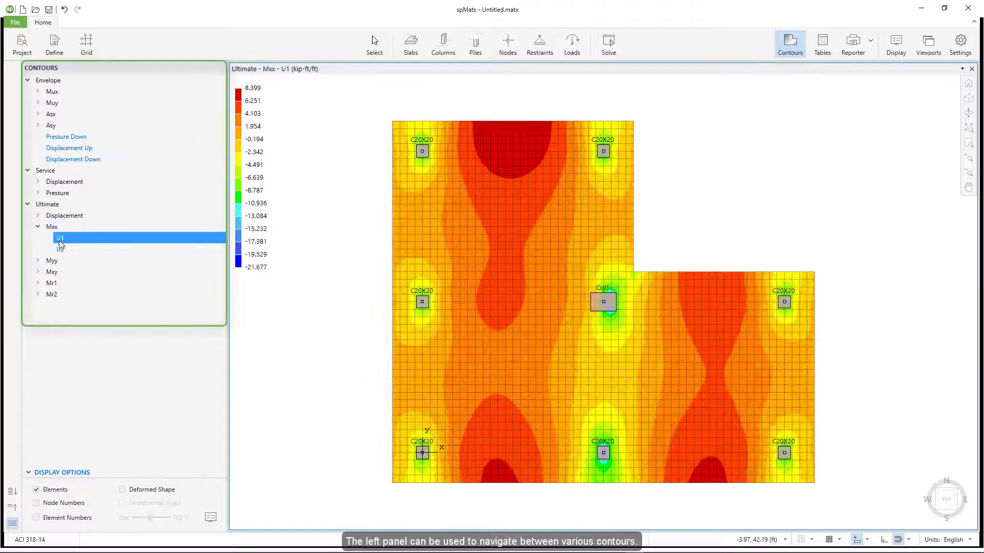
click(38, 261)
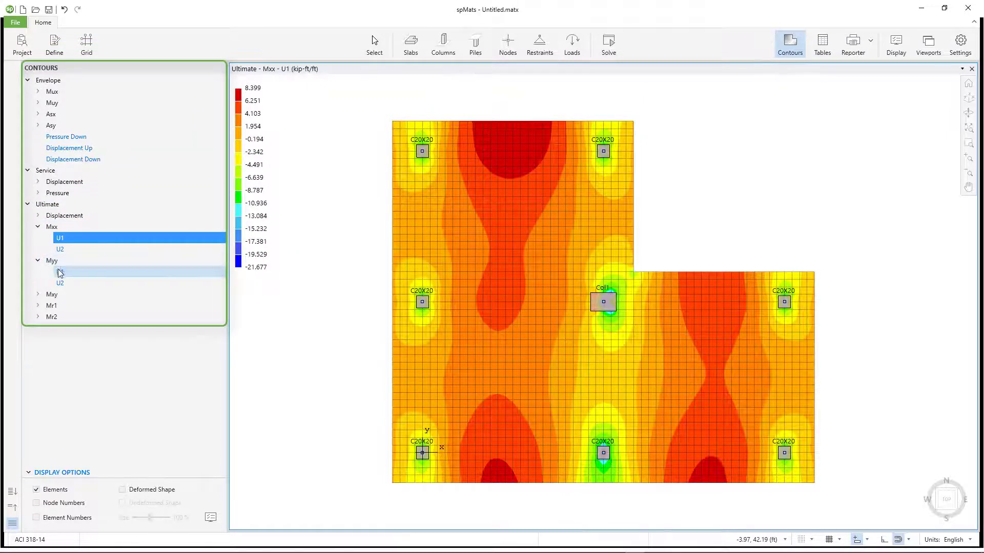
click(60, 272)
click(82, 159)
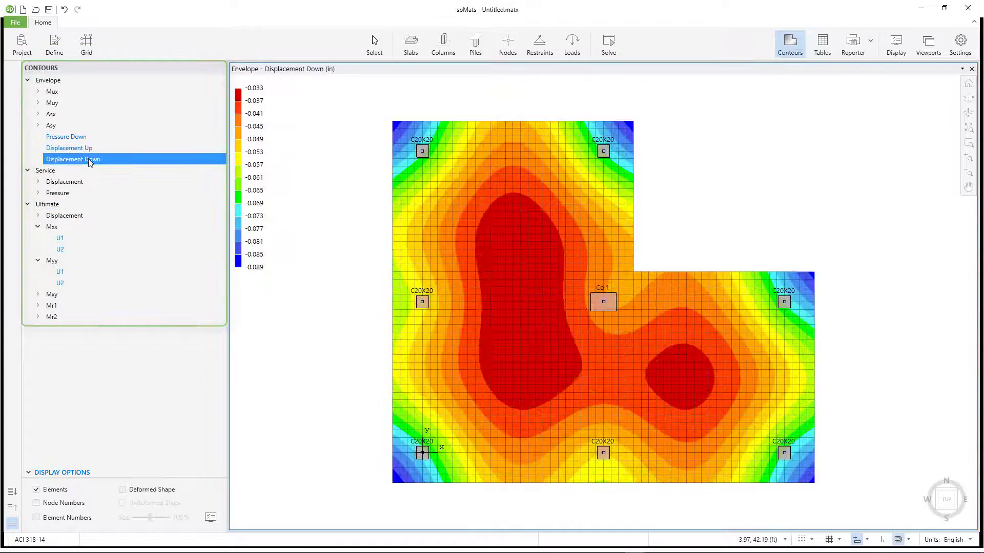
click(962, 98)
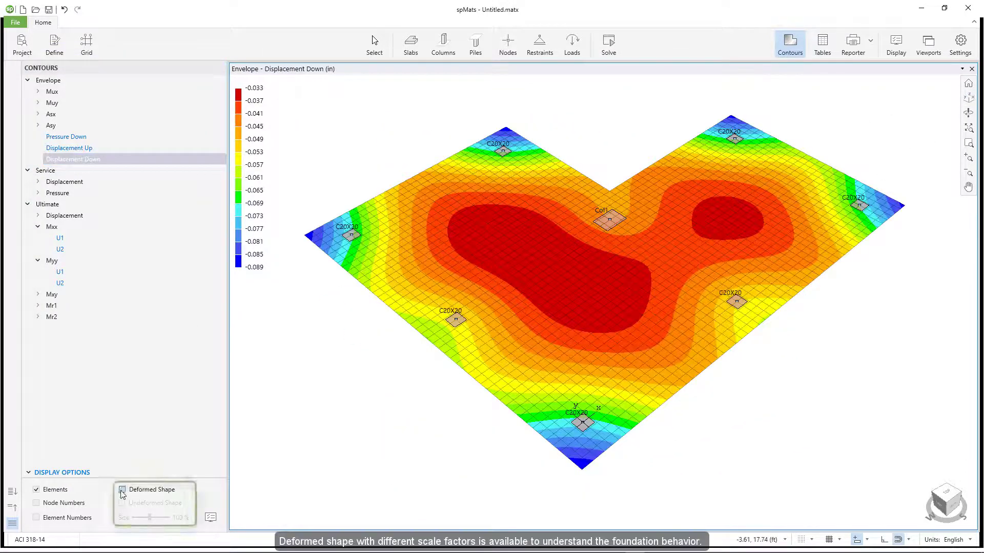
Overlay the 200%-exaggerated deformed shape on the undeformed mesh in an elevated front perspective.
click(123, 490)
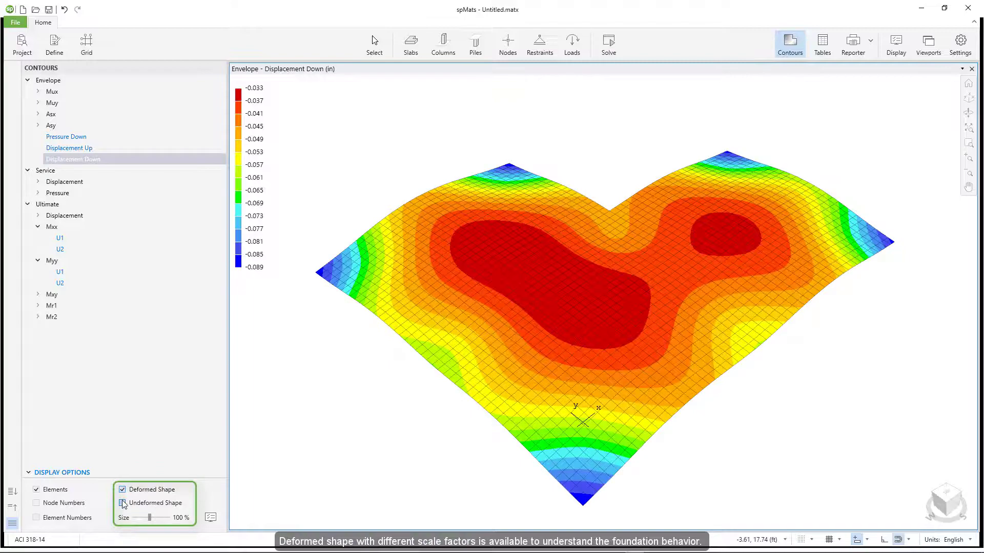
click(123, 503)
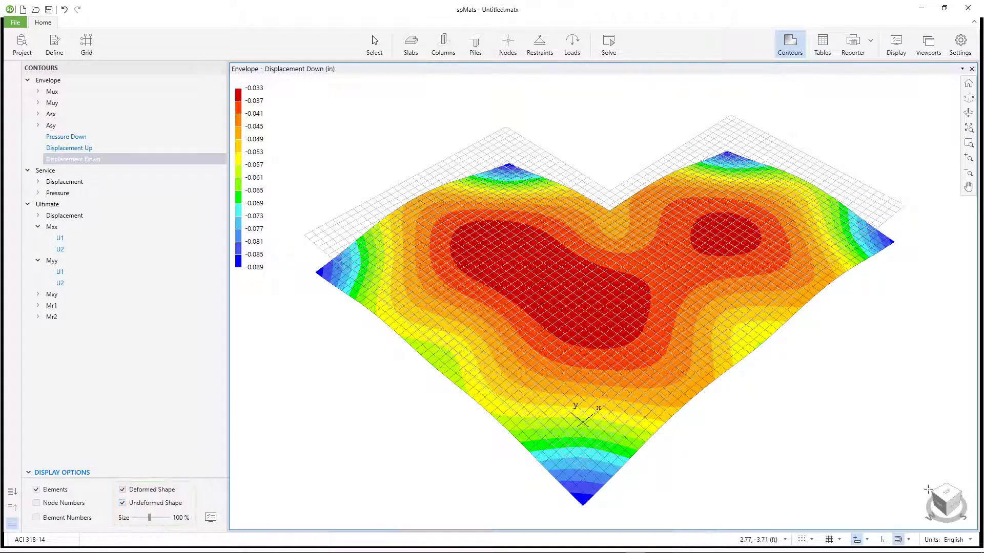
click(955, 504)
middle_drag(620, 300, 617, 303)
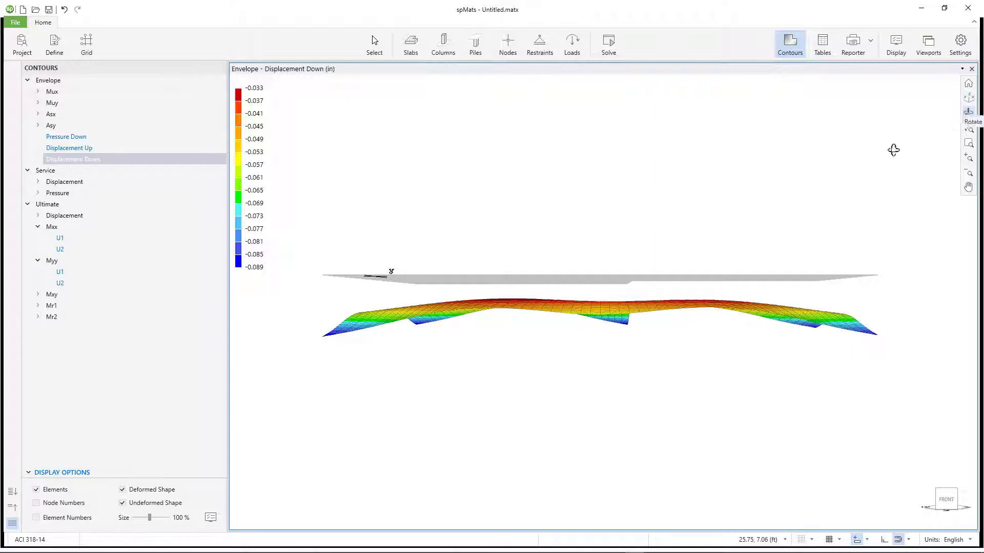
drag(612, 267, 612, 301)
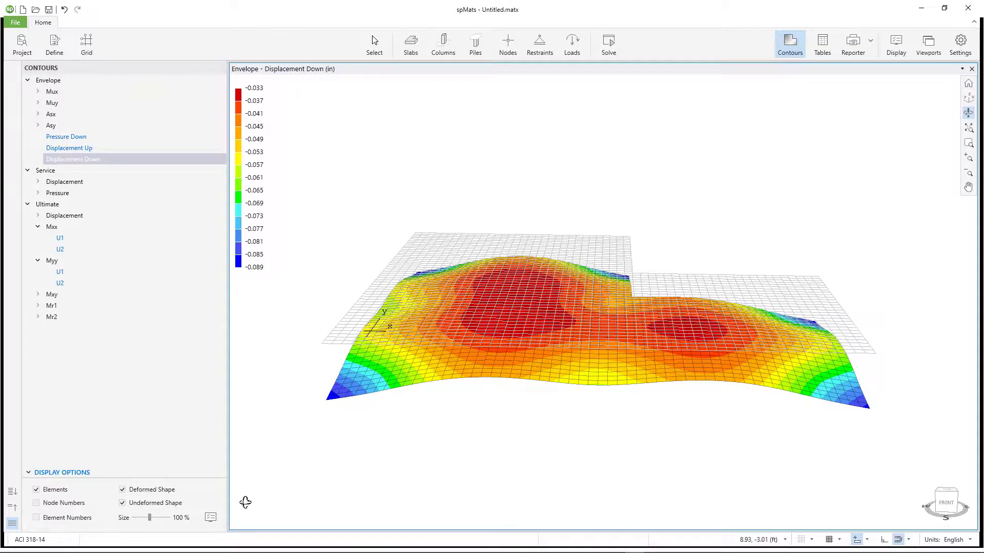
drag(147, 522, 172, 519)
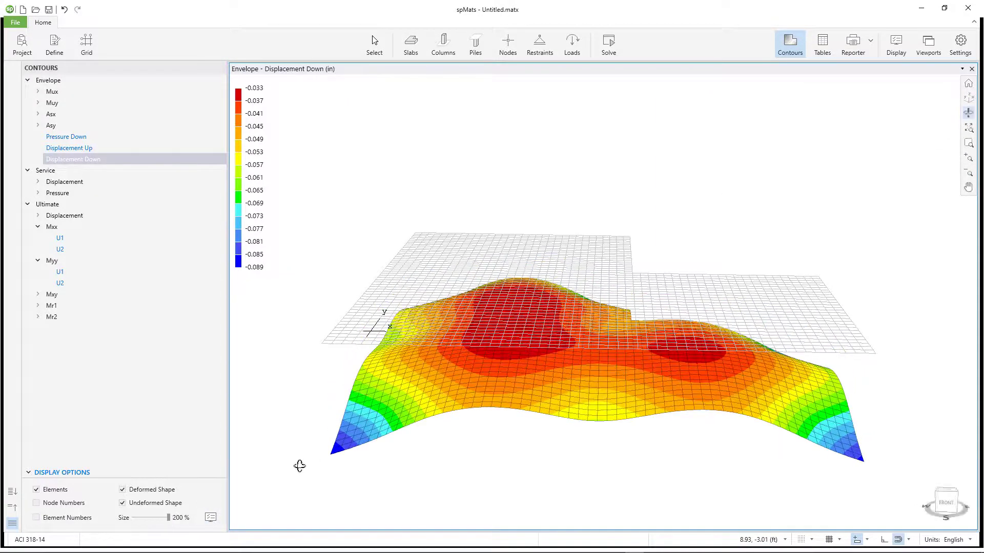
Open the 65-page Reporter preview and browse past Restraints and Extrude 3D view to Loads - Case A - DL.
click(863, 46)
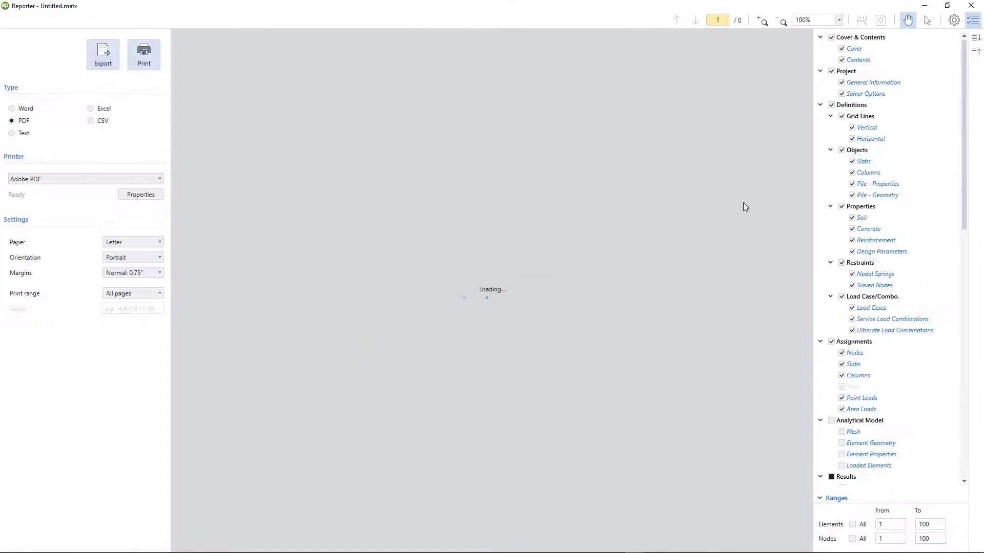
scroll(743, 202, down, 4)
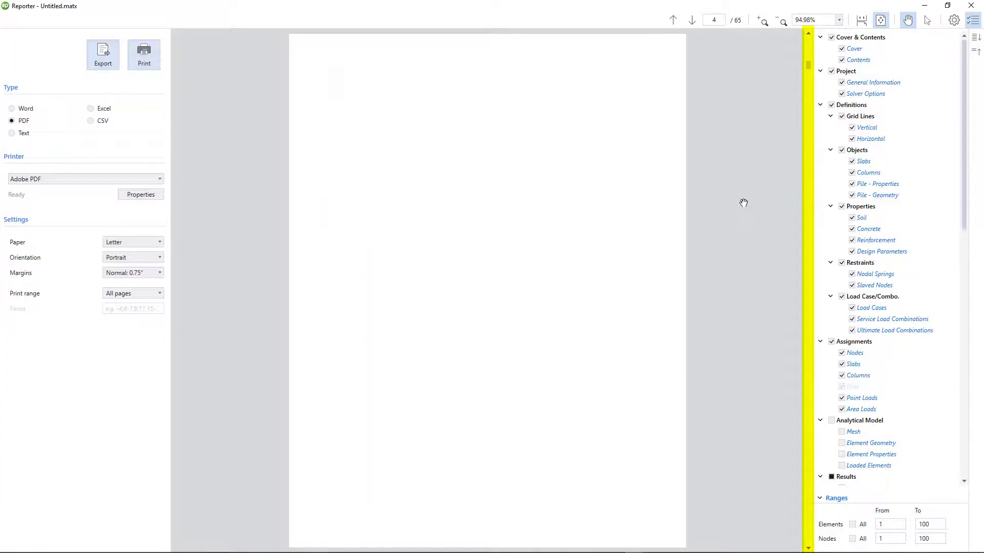
click(871, 263)
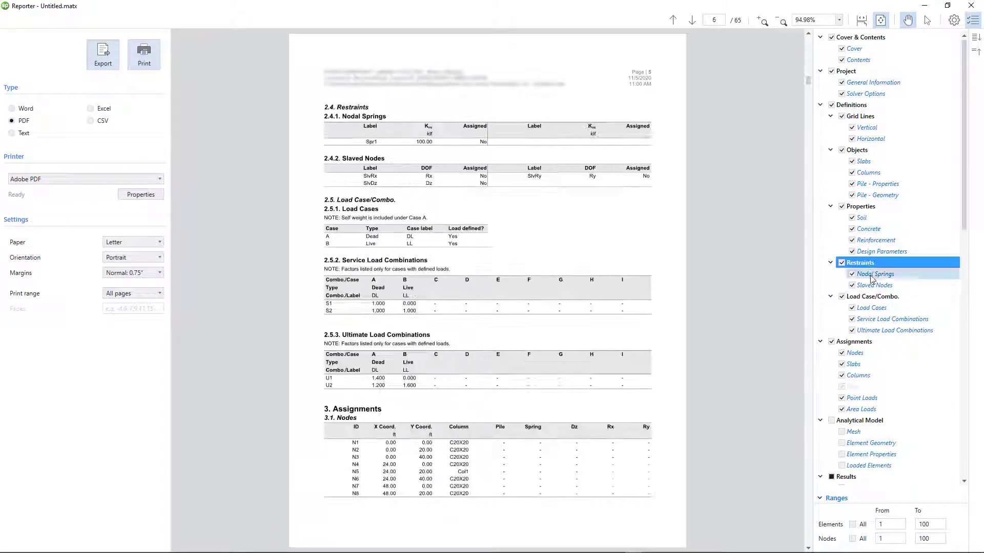
scroll(952, 206, down, 15)
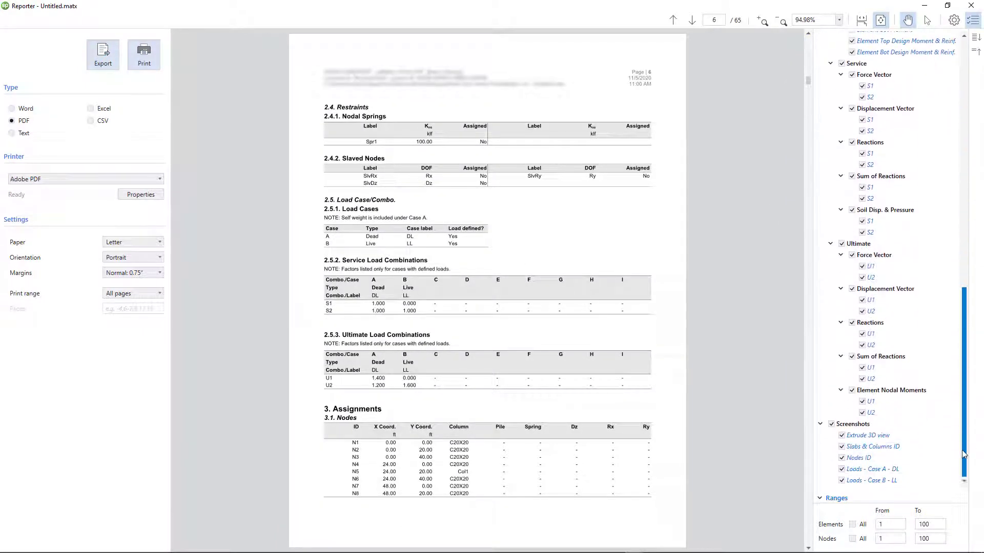
click(892, 435)
click(888, 469)
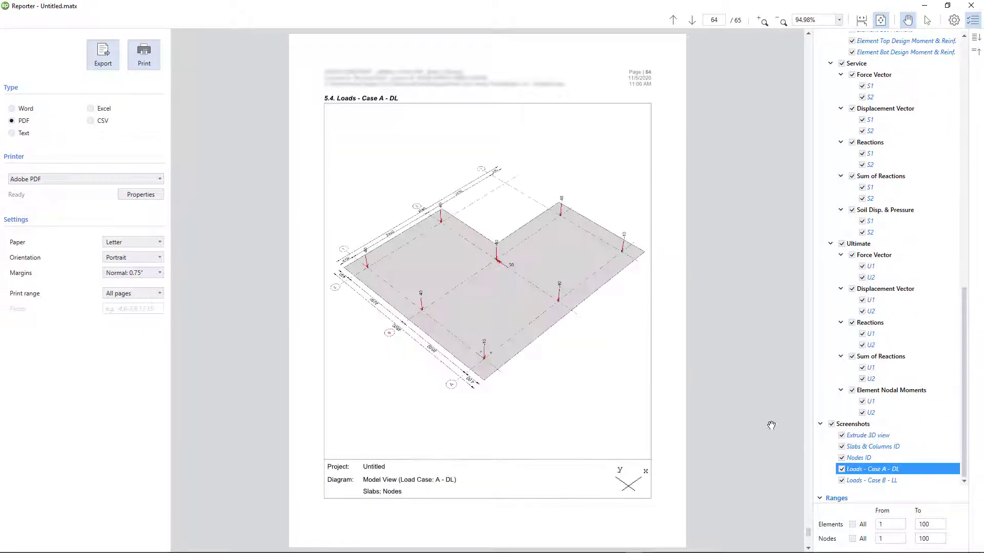